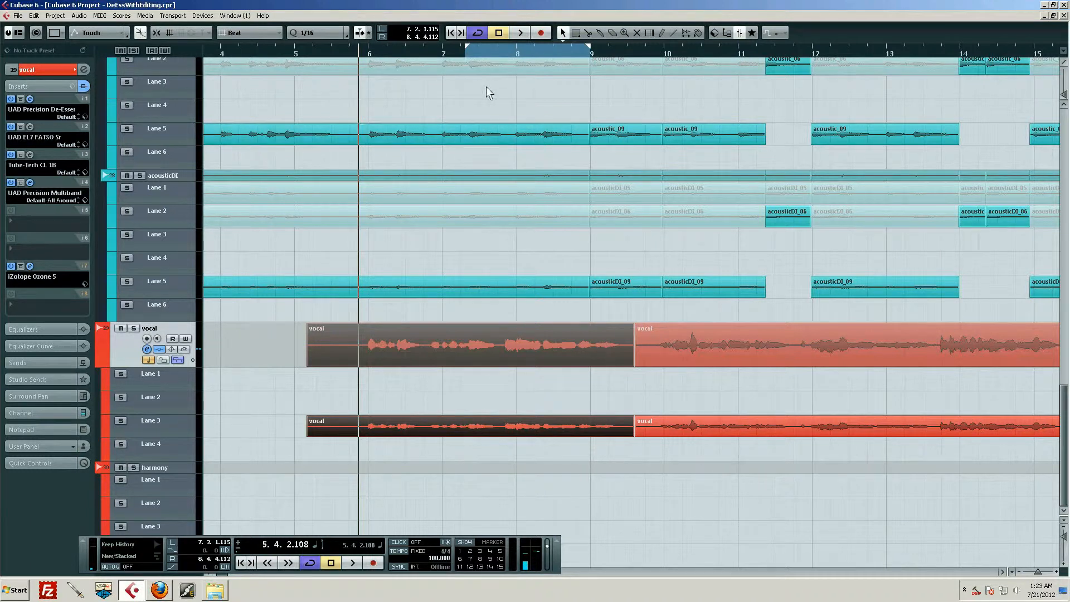
# Play the vocal phrase from just after bar 7 to past bar 8 to hear its harsh "s" sound.
pyautogui.moveTo(498, 57); pyautogui.dragTo(449, 99)
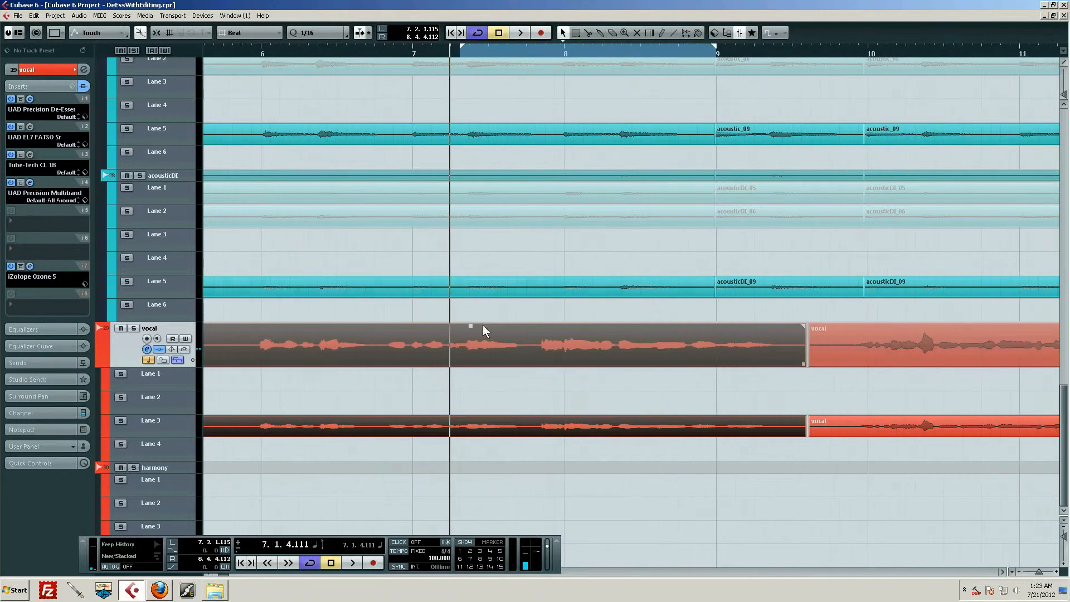
pyautogui.click(549, 361)
pyautogui.press('space')
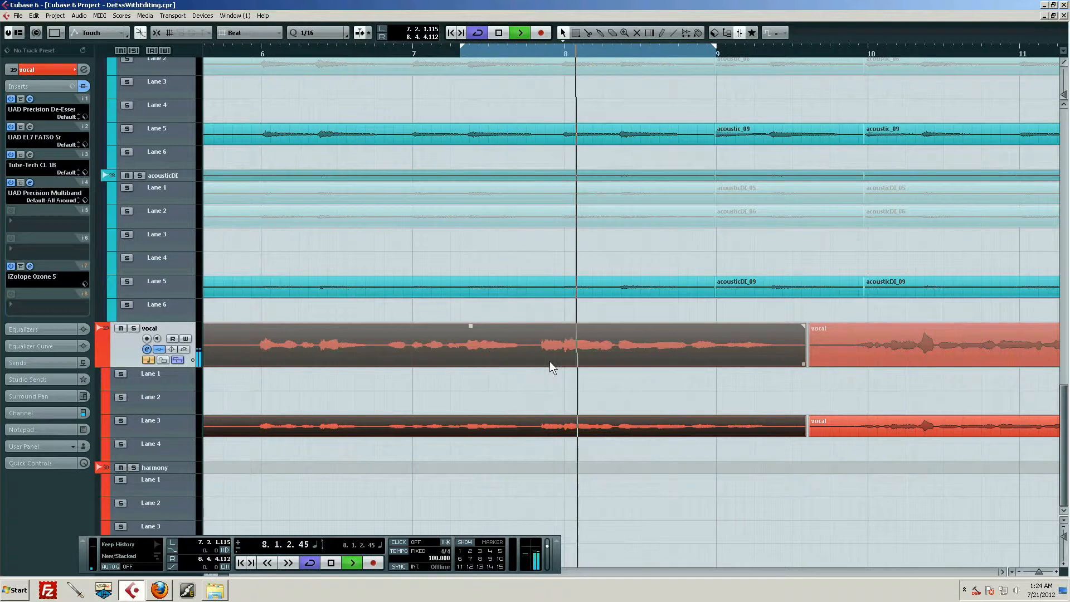
pyautogui.press('space')
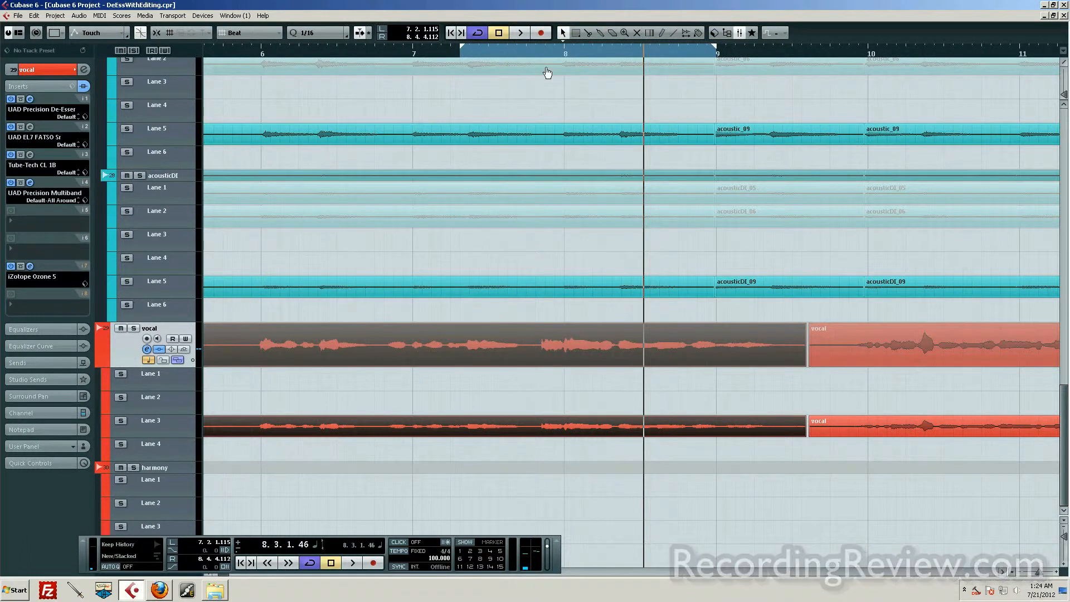
# Enlarge Lane 3 of the vocal track to show a tall waveform around the "s" sound before bar 8.
pyautogui.moveTo(550, 55); pyautogui.dragTo(566, 76)
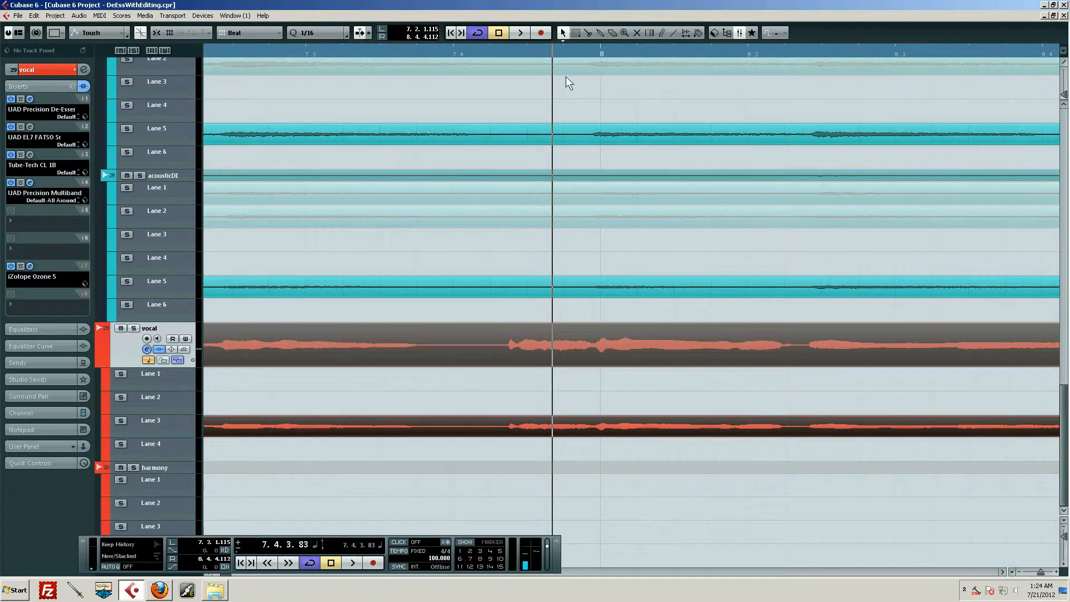
pyautogui.click(573, 50)
pyautogui.click(176, 431)
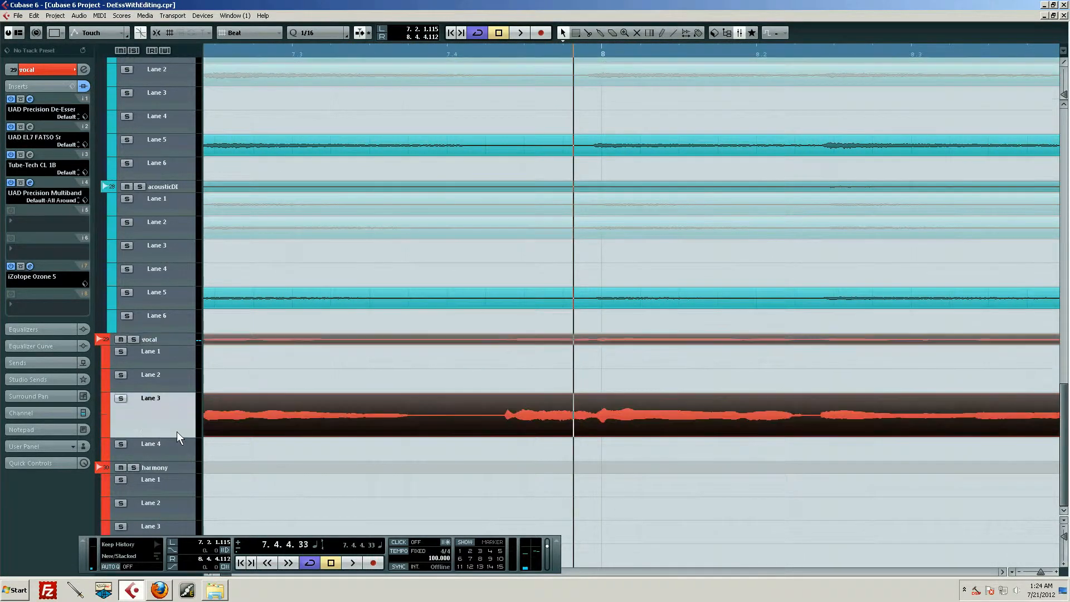
pyautogui.moveTo(177, 437); pyautogui.dragTo(178, 560)
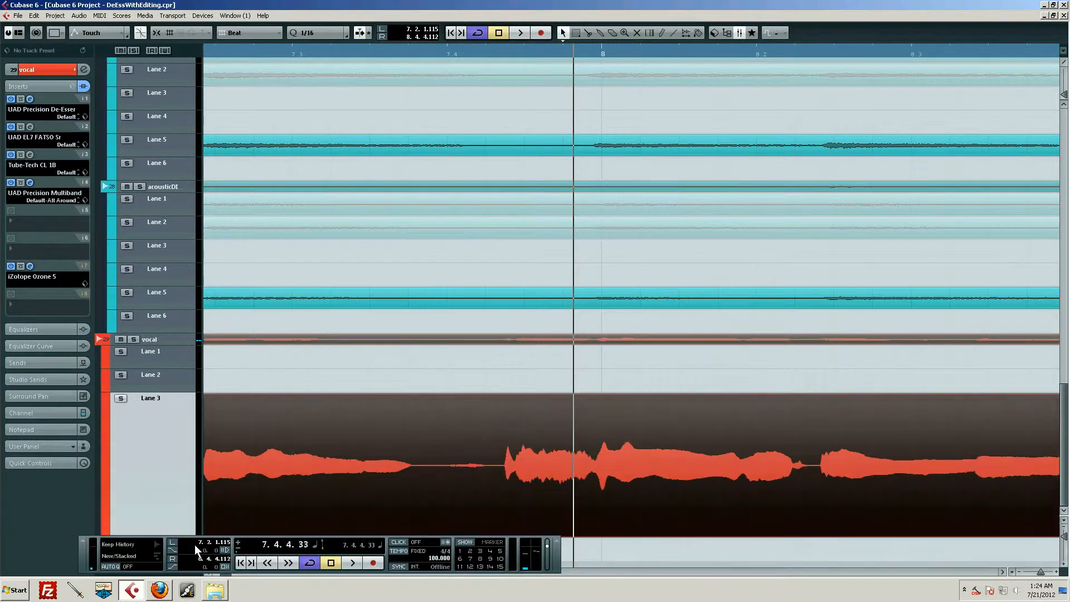
pyautogui.scroll(-3, 379, 490)
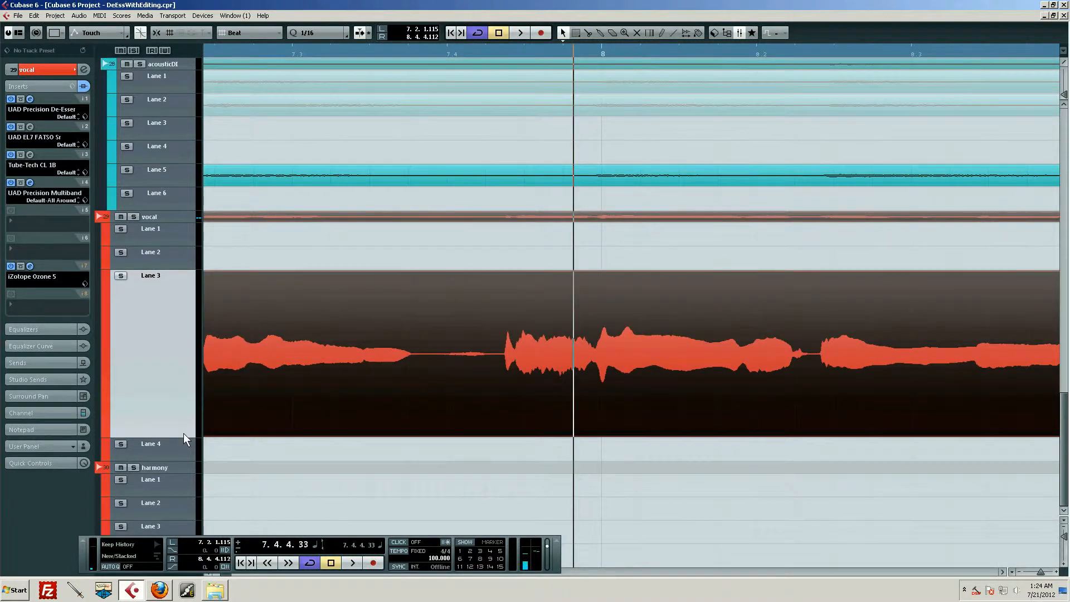
pyautogui.moveTo(180, 437); pyautogui.dragTo(220, 539)
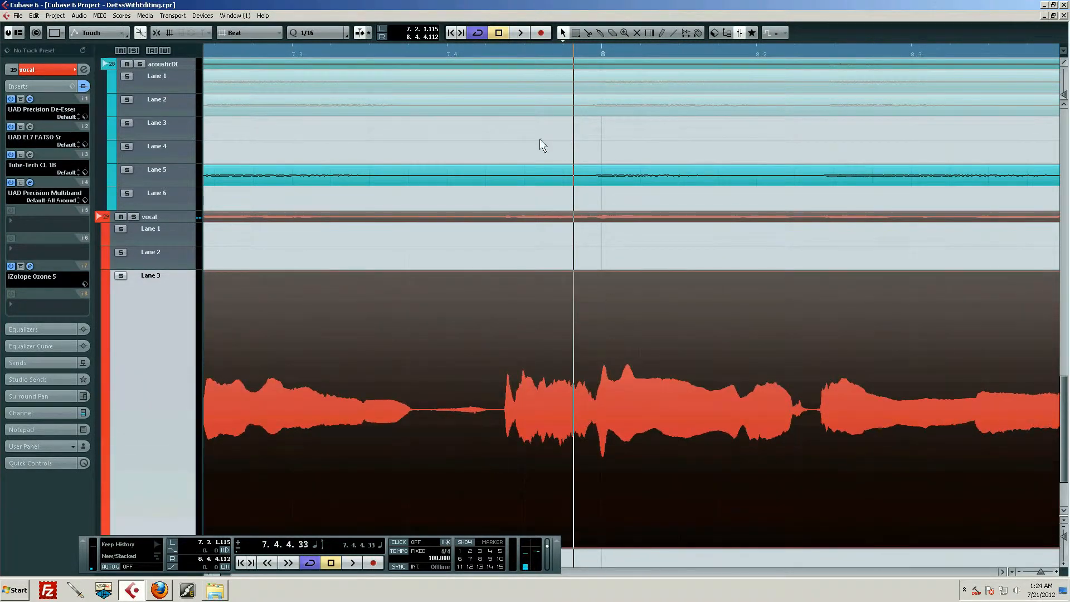
# Split the vocal event on Lane 3 at both ends of the "s" sound just before bar 8.
pyautogui.moveTo(538, 54); pyautogui.dragTo(567, 85)
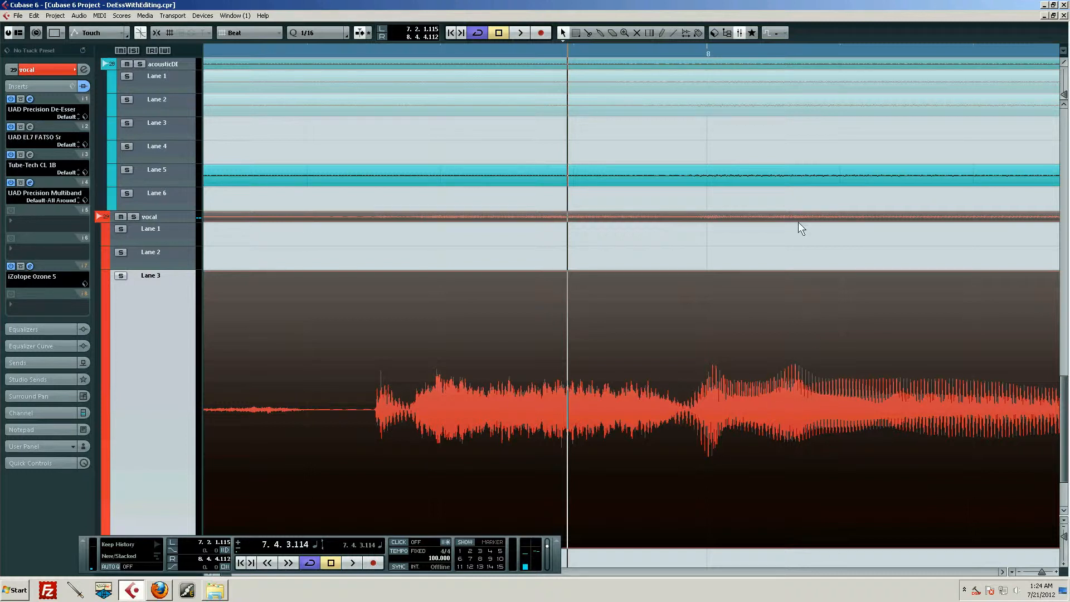
pyautogui.moveTo(774, 50); pyautogui.dragTo(667, 39)
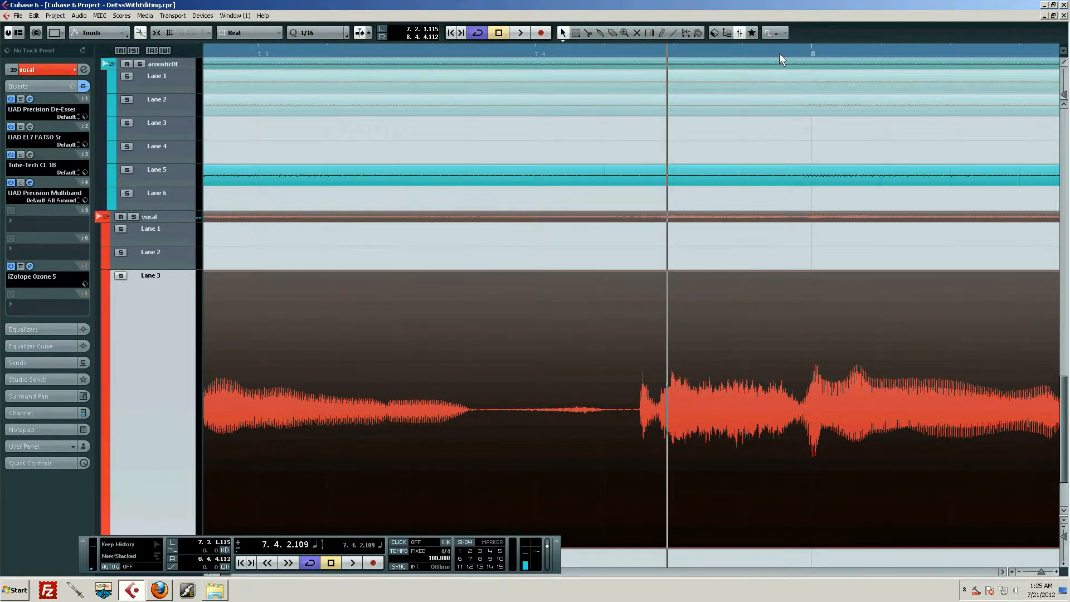
pyautogui.moveTo(780, 53); pyautogui.dragTo(781, 62)
pyautogui.press('3')
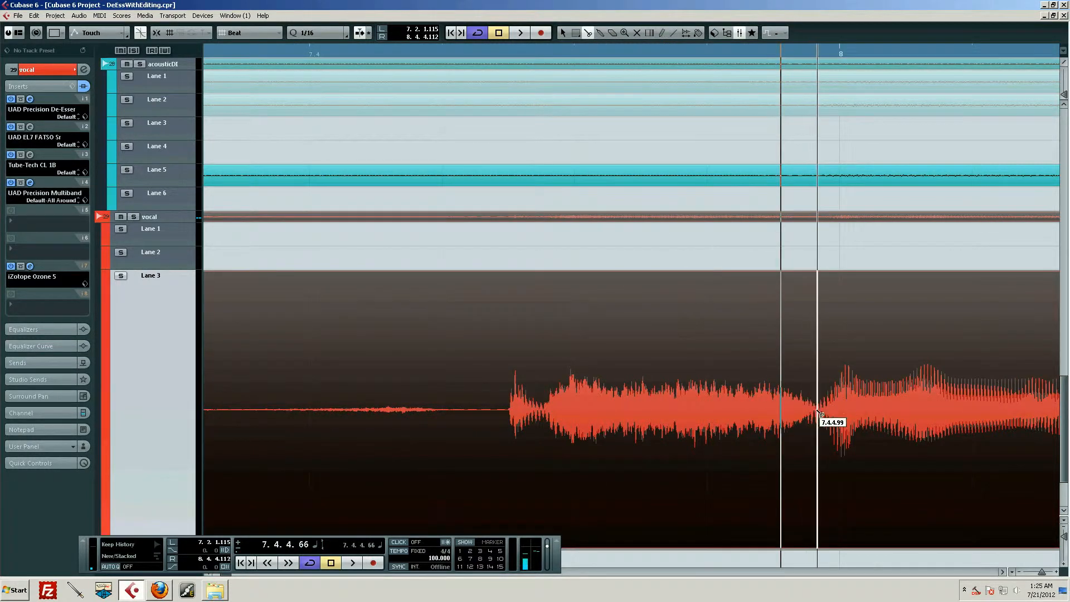
pyautogui.click(818, 413)
pyautogui.click(542, 423)
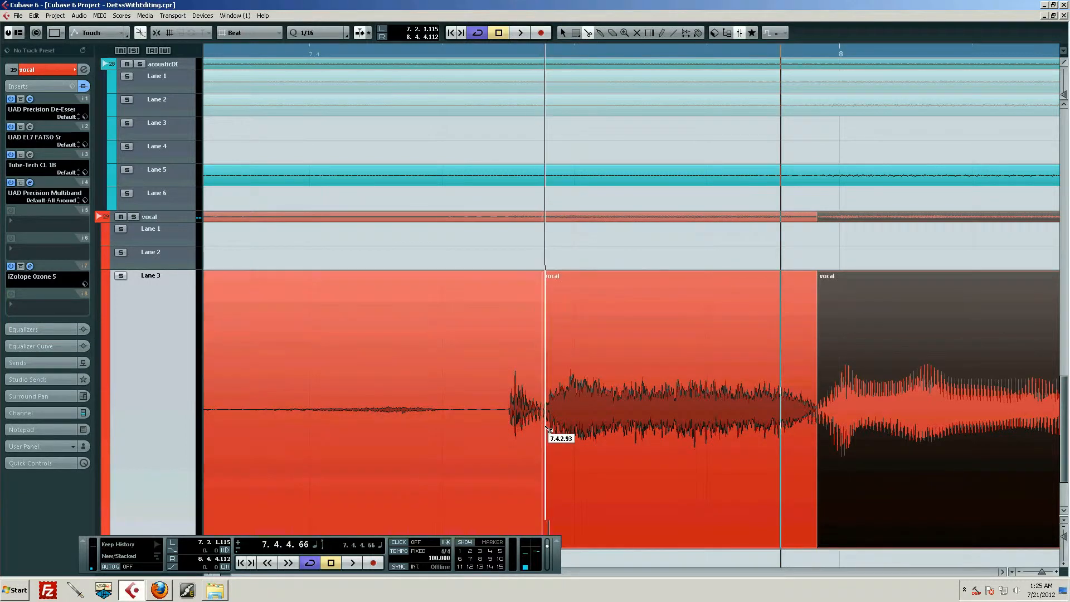
# Mute the isolated "s" slice on Lane 3 and play the phrase across bar 8 without it.
pyautogui.press('7')
pyautogui.click(583, 374)
pyautogui.press('1')
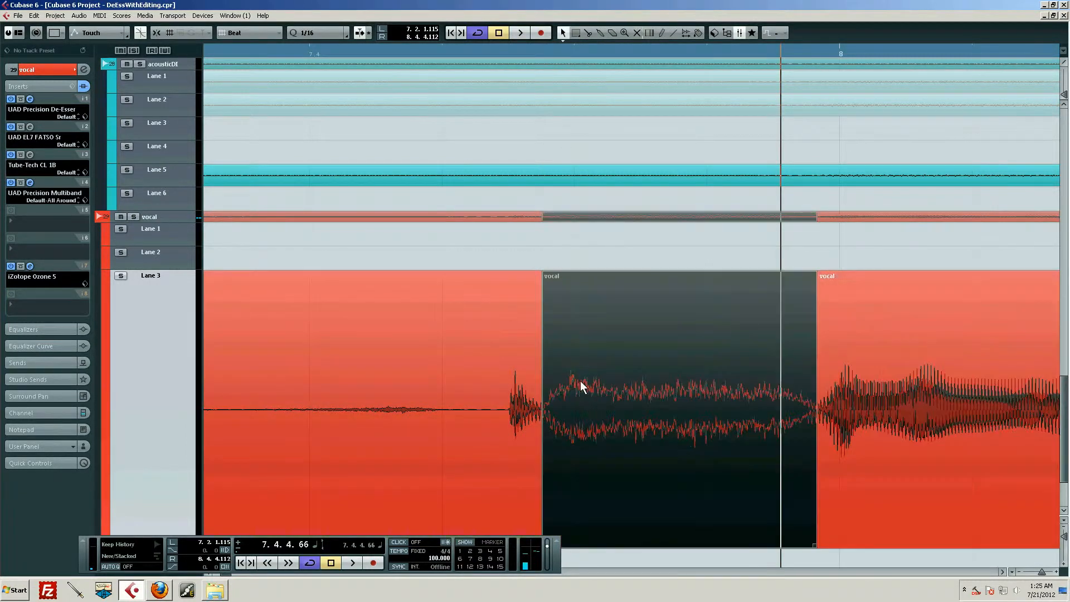
pyautogui.moveTo(519, 55); pyautogui.dragTo(483, 50)
pyautogui.press('space')
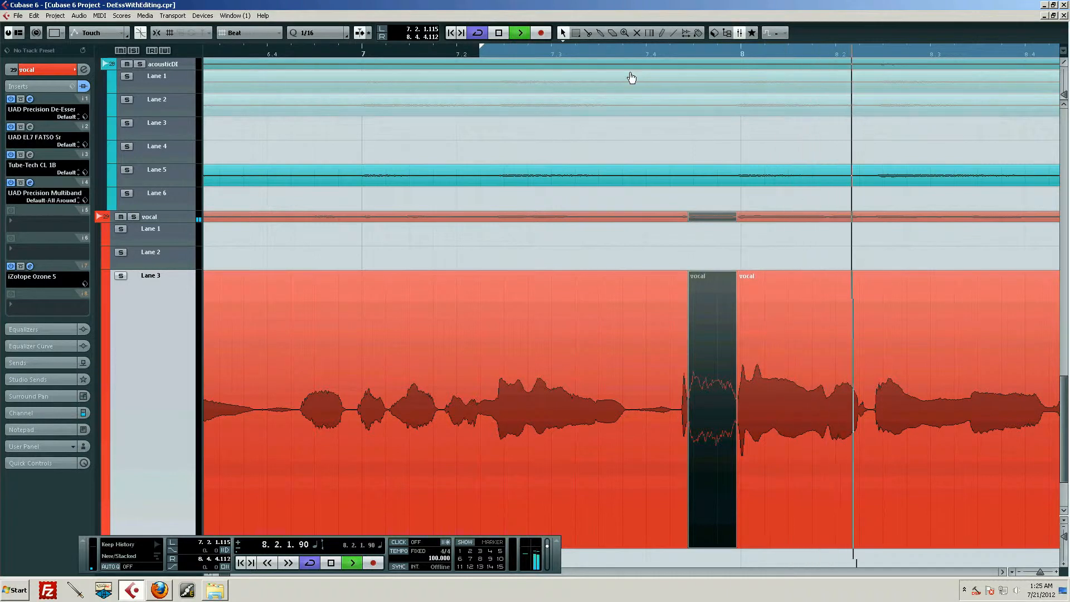
pyautogui.press('space')
# Unmute the isolated "s" slice before bar 8.
pyautogui.click(642, 53)
pyautogui.moveTo(641, 51); pyautogui.dragTo(644, 40)
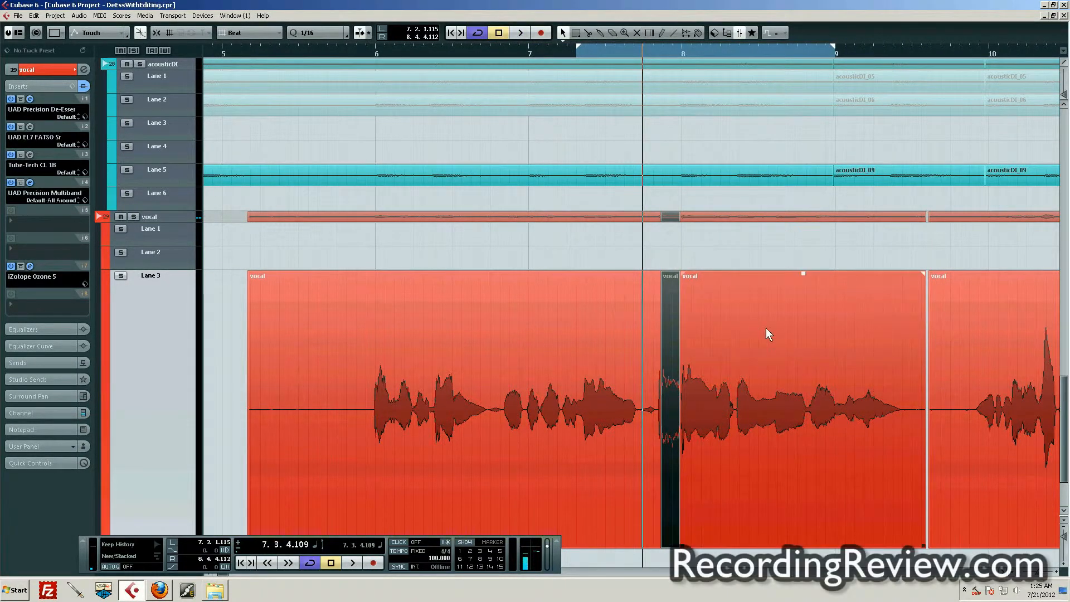
pyautogui.moveTo(694, 55); pyautogui.dragTo(667, 215)
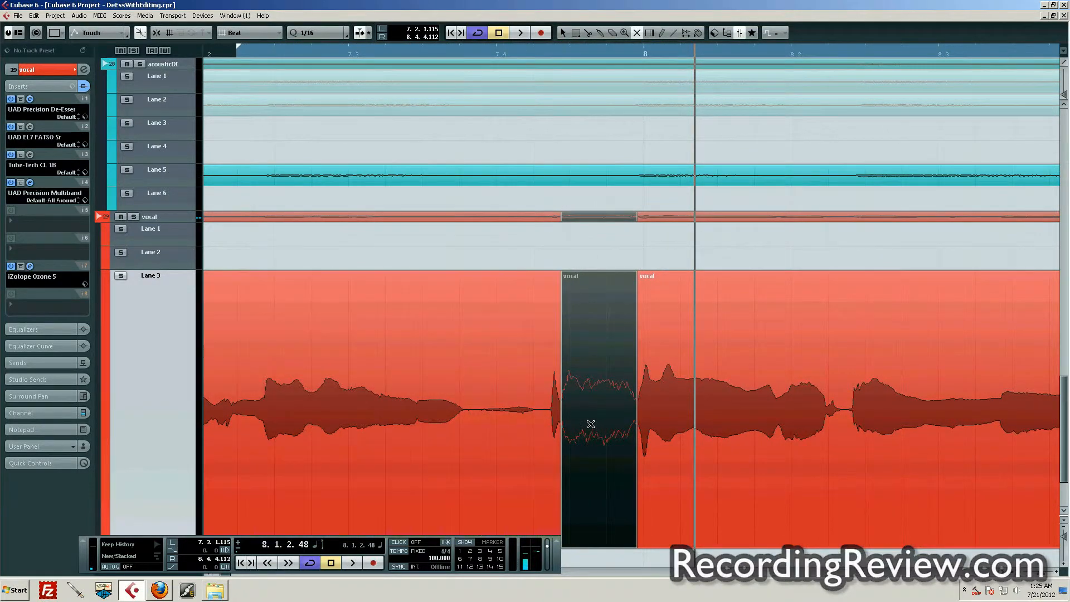
pyautogui.click(594, 440)
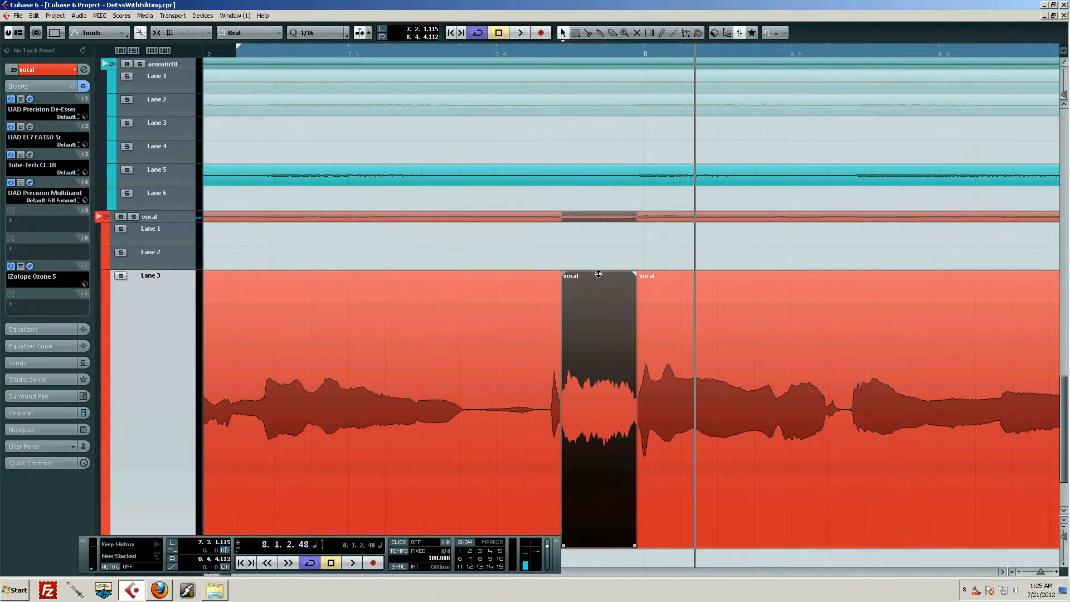
# Lower the volume of the isolated "s" slice moderately and play the phrase from just after bar 7 to check it.
pyautogui.moveTo(598, 274); pyautogui.dragTo(586, 377)
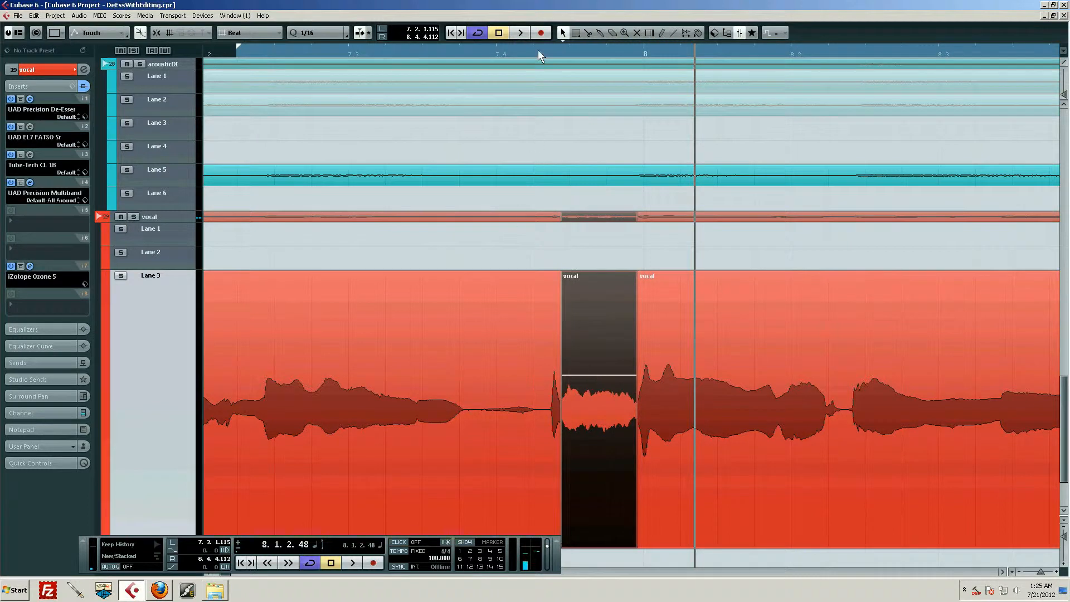
pyautogui.moveTo(552, 55); pyautogui.dragTo(383, 45)
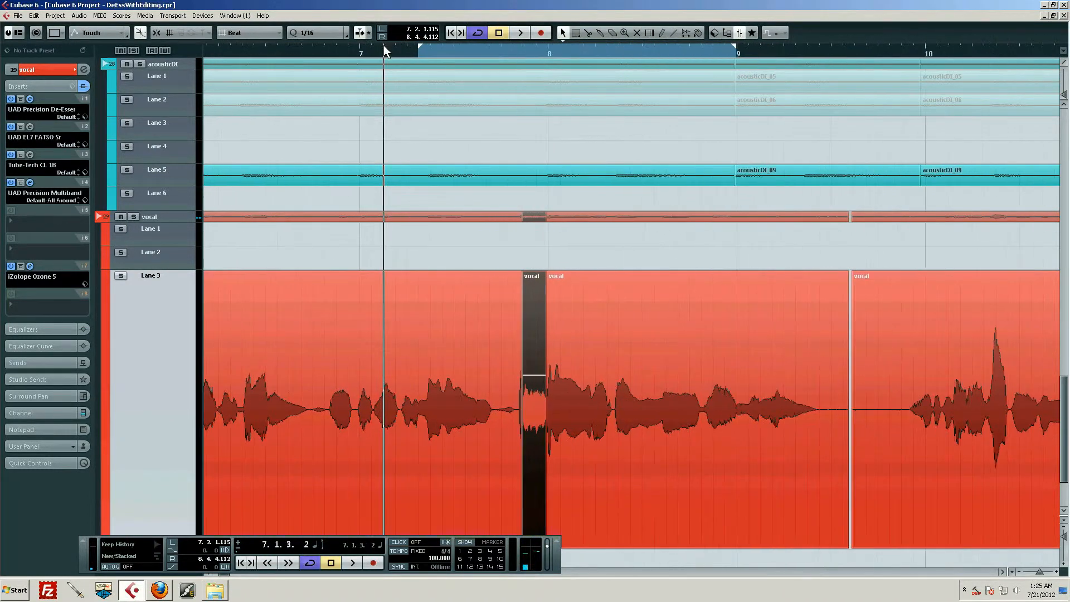
pyautogui.press('space')
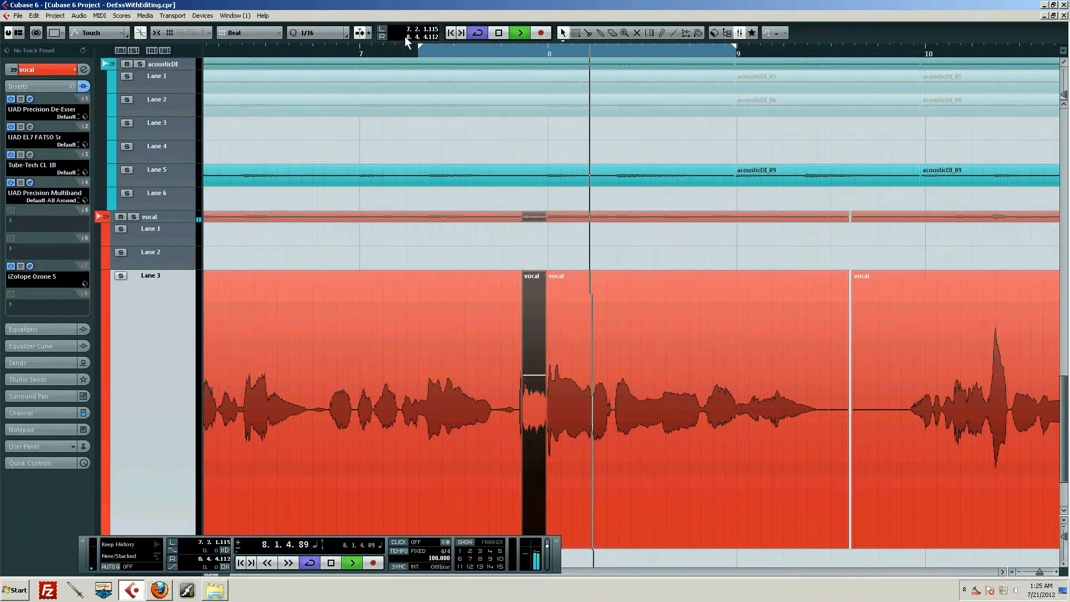
pyautogui.press('space')
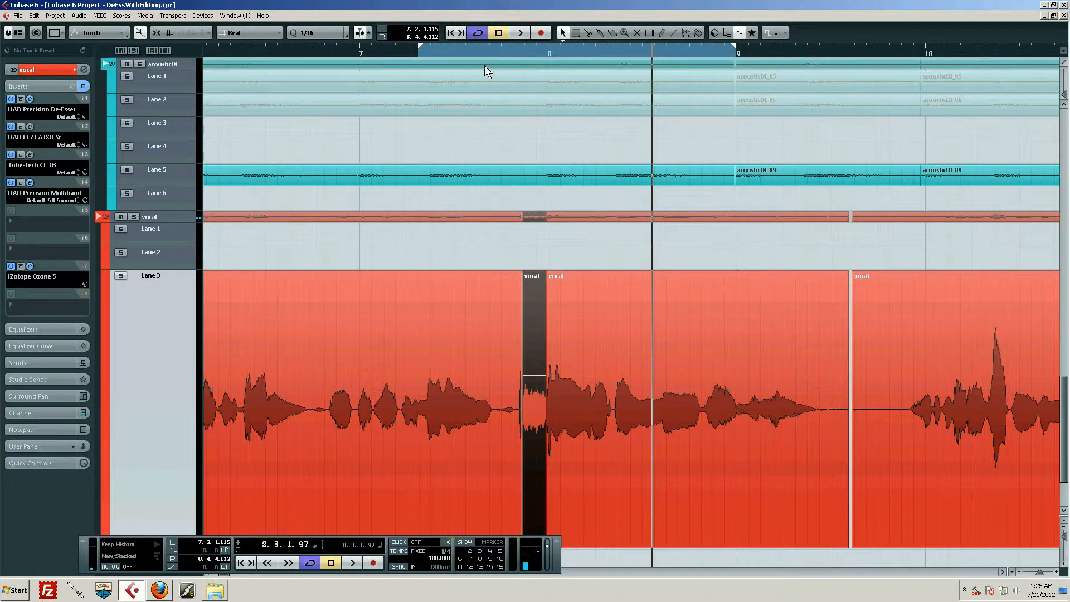
# Audition a much deeper volume cut on the isolated "s" slice and undo that extra reduction.
pyautogui.moveTo(480, 49); pyautogui.dragTo(487, 55)
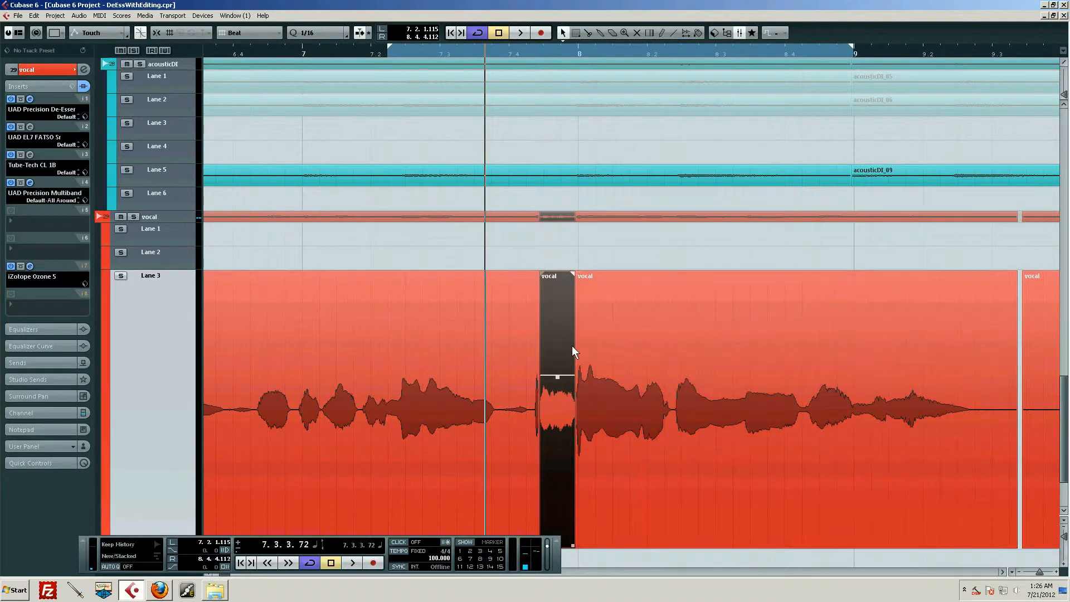
pyautogui.moveTo(557, 376); pyautogui.dragTo(555, 410)
pyautogui.click(329, 52)
pyautogui.press('space')
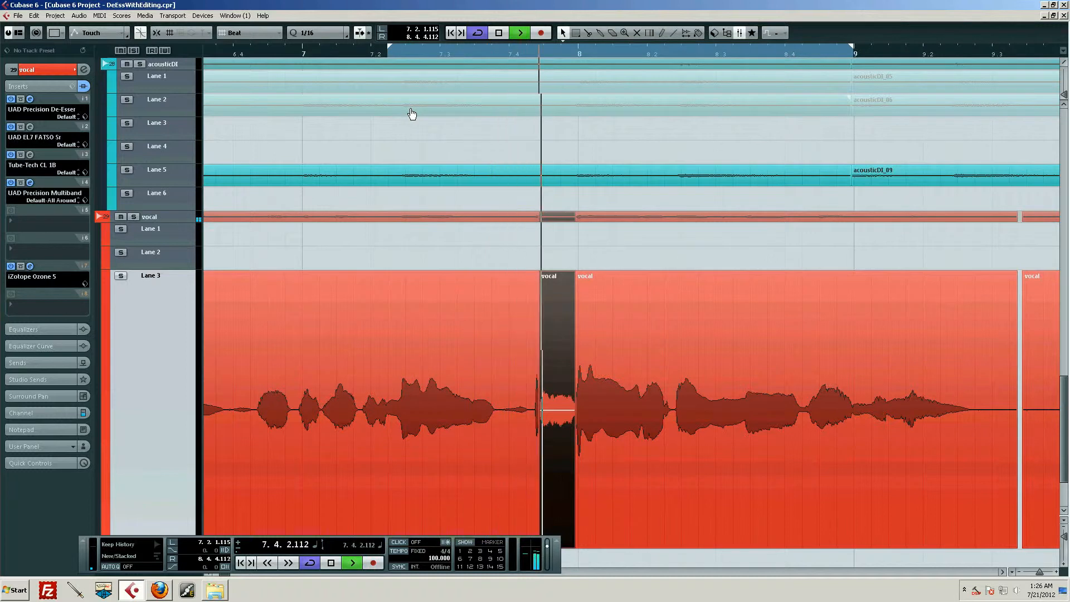
pyautogui.press('space')
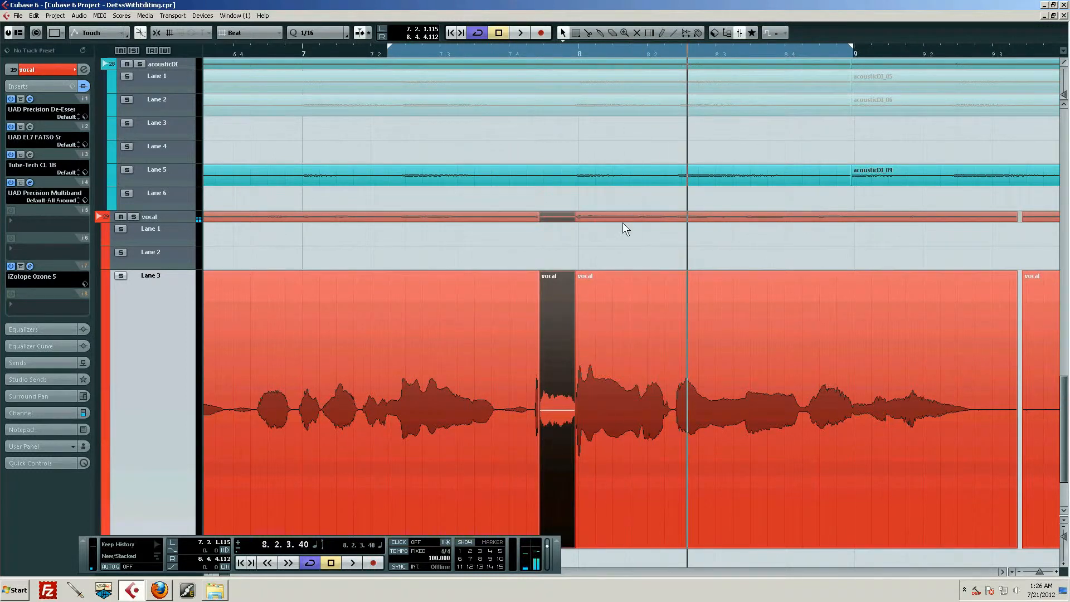
pyautogui.click(629, 323)
pyautogui.scroll(2, 637, 333)
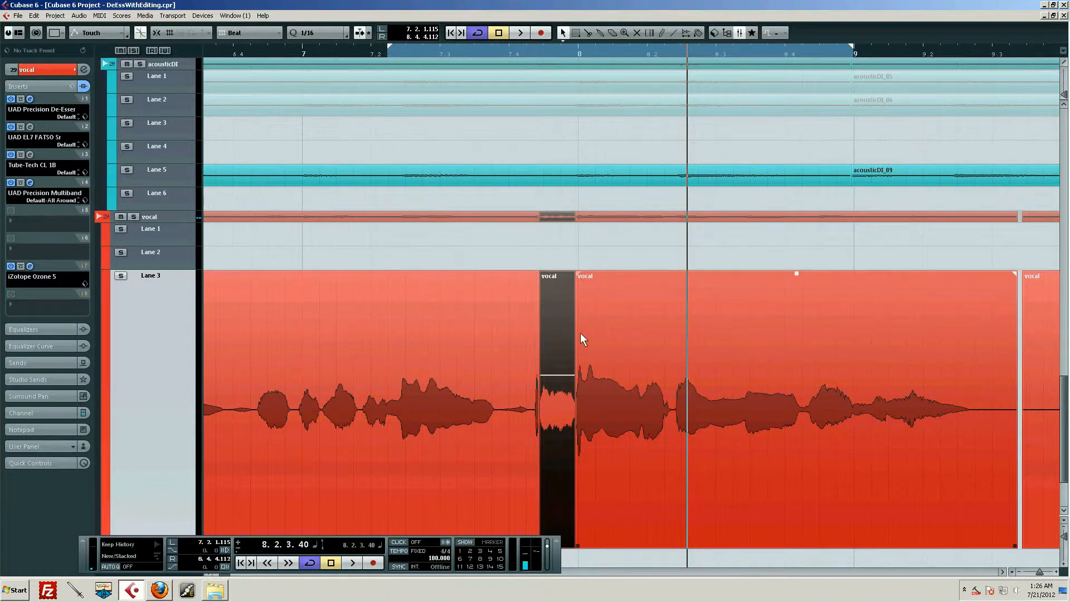
# Open the "s" slice in the Sample Editor and select its audio from 7.4.2.91 to 7.4.4.98.
pyautogui.doubleClick(563, 333)
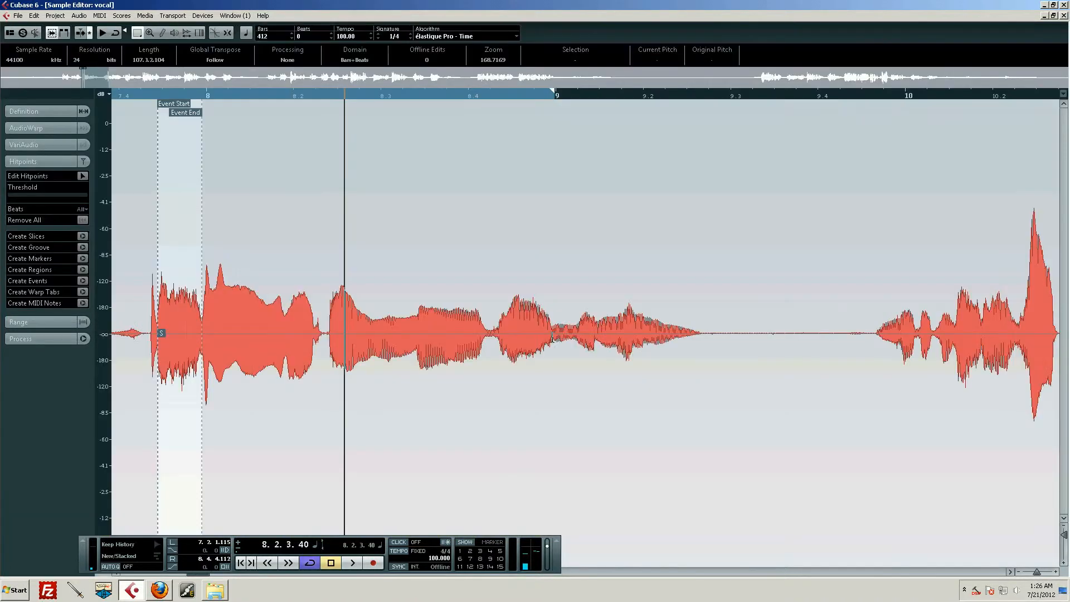
pyautogui.moveTo(223, 96); pyautogui.dragTo(152, 166)
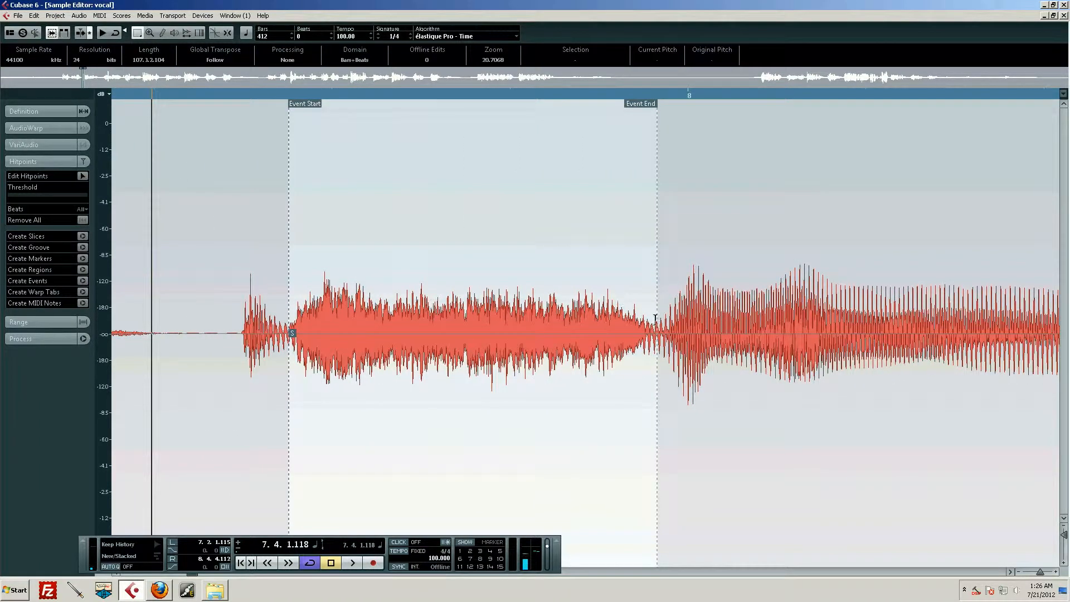
pyautogui.moveTo(657, 321); pyautogui.dragTo(289, 321)
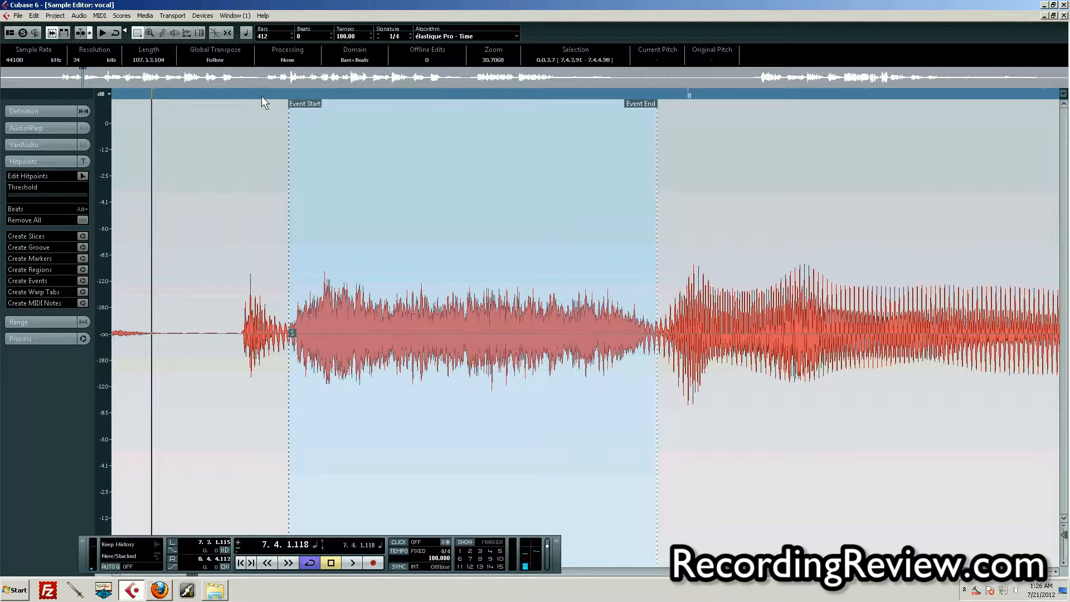
# Open the iZotope Alloy (Mono) plug-in for offline processing of the selected "s" audio.
pyautogui.click(79, 16)
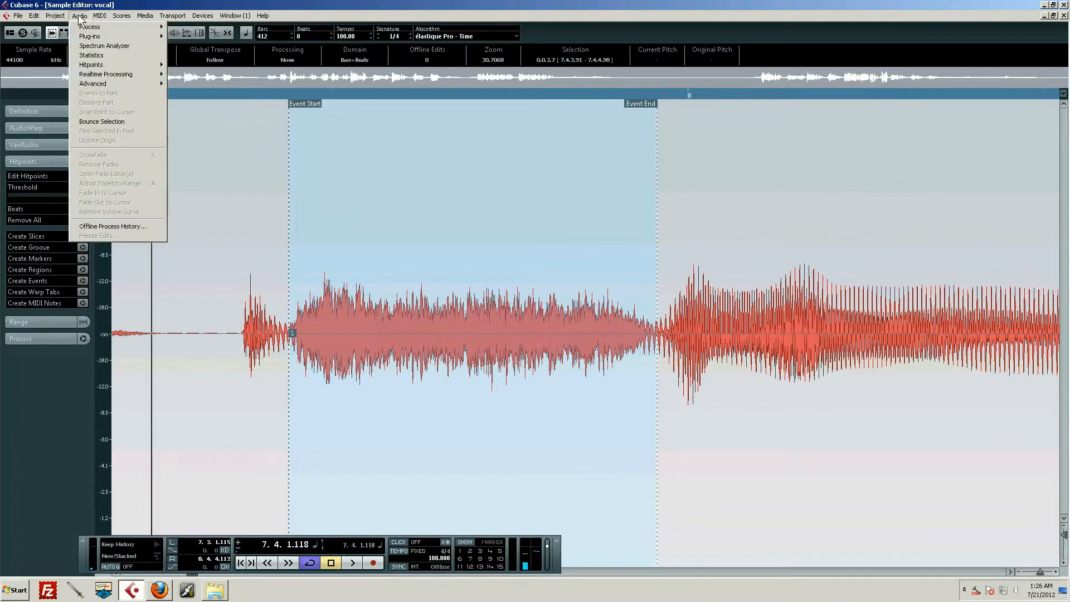
pyautogui.moveTo(90, 36)
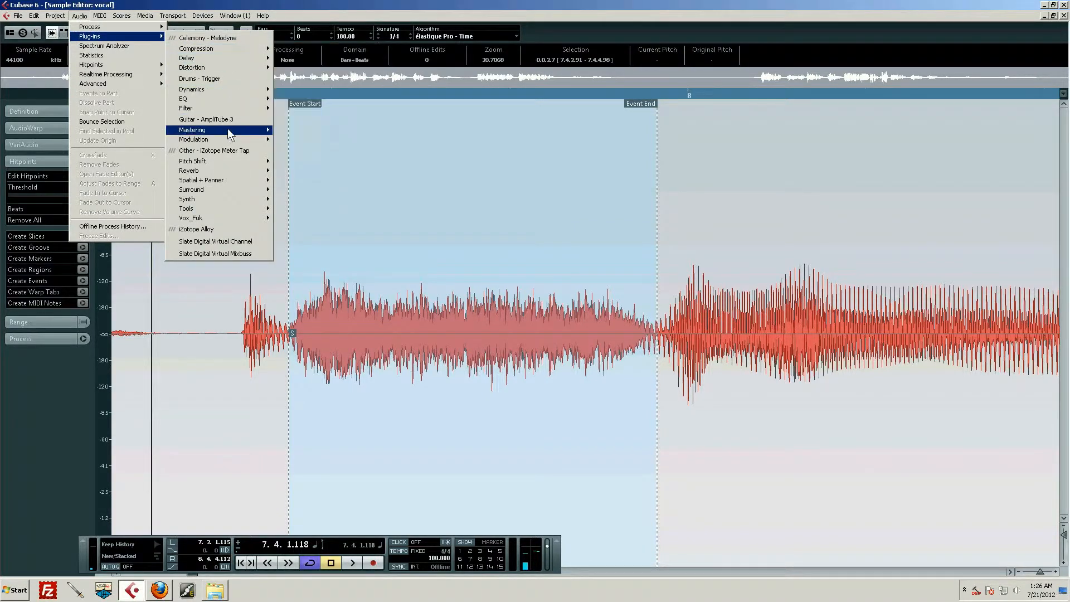
pyautogui.moveTo(240, 138)
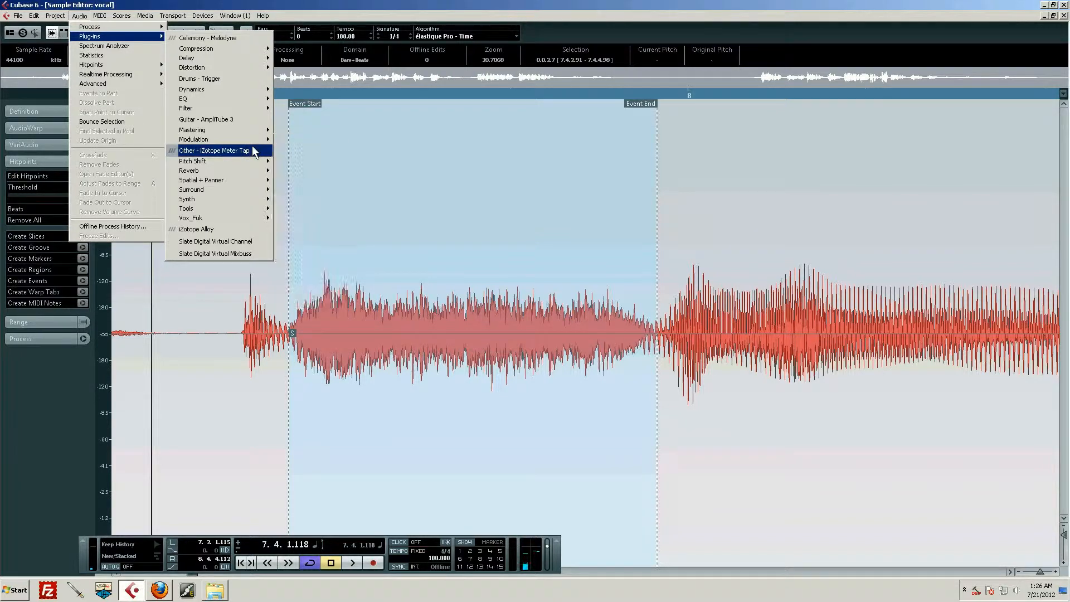
pyautogui.moveTo(253, 214)
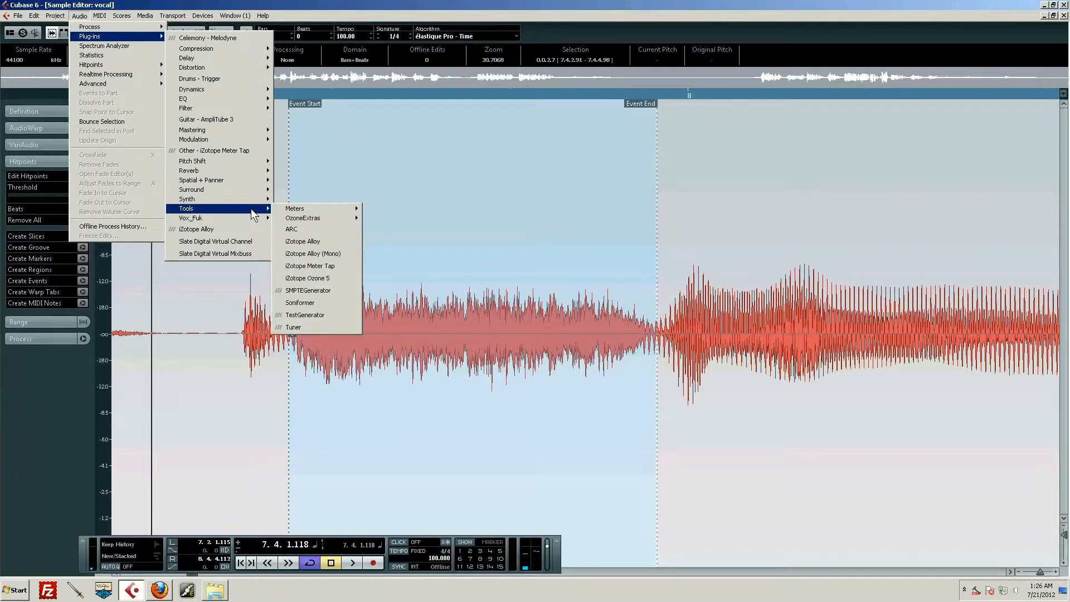
pyautogui.click(319, 254)
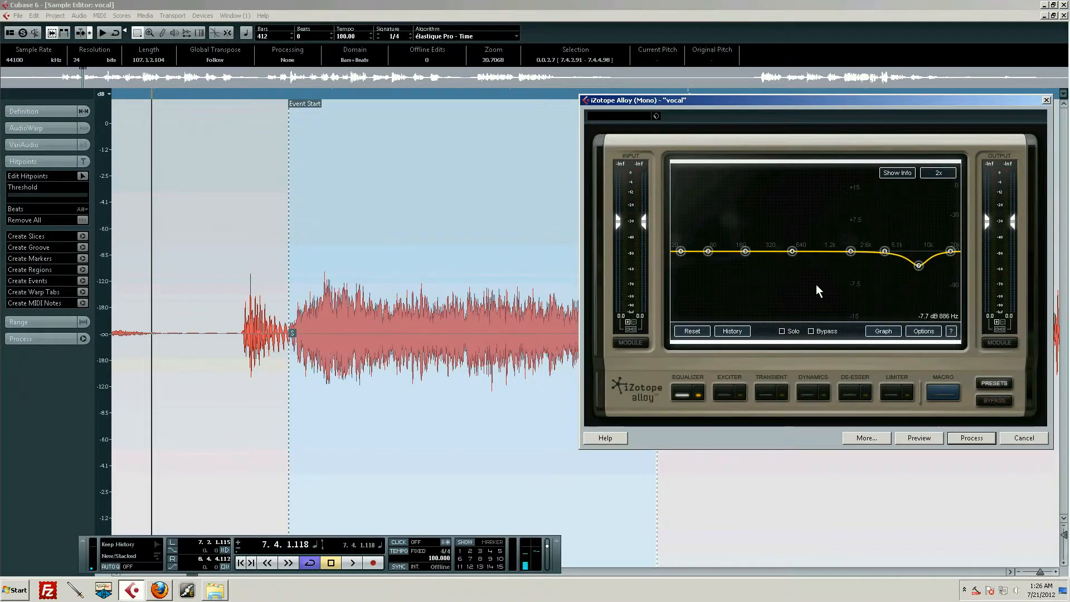
# Flatten the dipped equalizer band near 8822 Hz and preview the selected "s" through the plug-in.
pyautogui.doubleClick(918, 267)
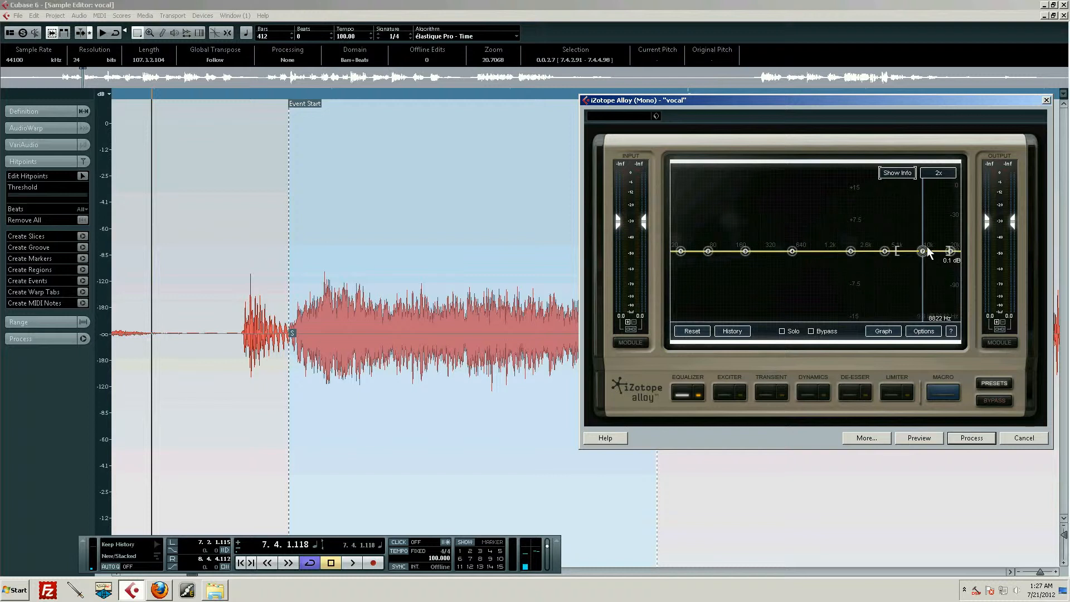
pyautogui.click(918, 439)
pyautogui.click(919, 439)
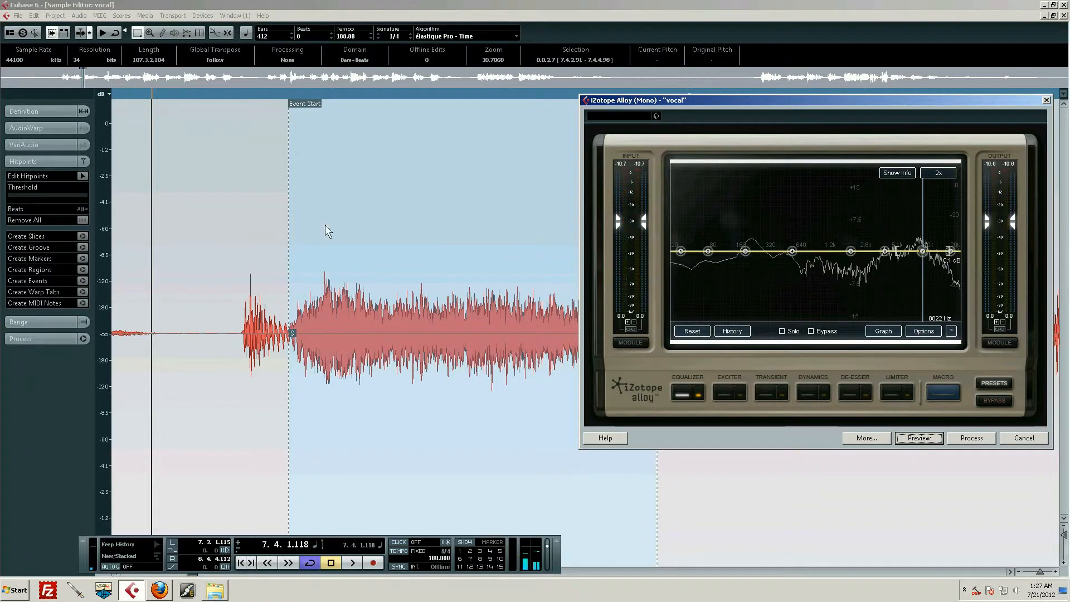
# Preview the "s" through the plug-in, try lowering the equalizer band near 1870 Hz and reset that band.
pyautogui.click(919, 439)
pyautogui.click(919, 438)
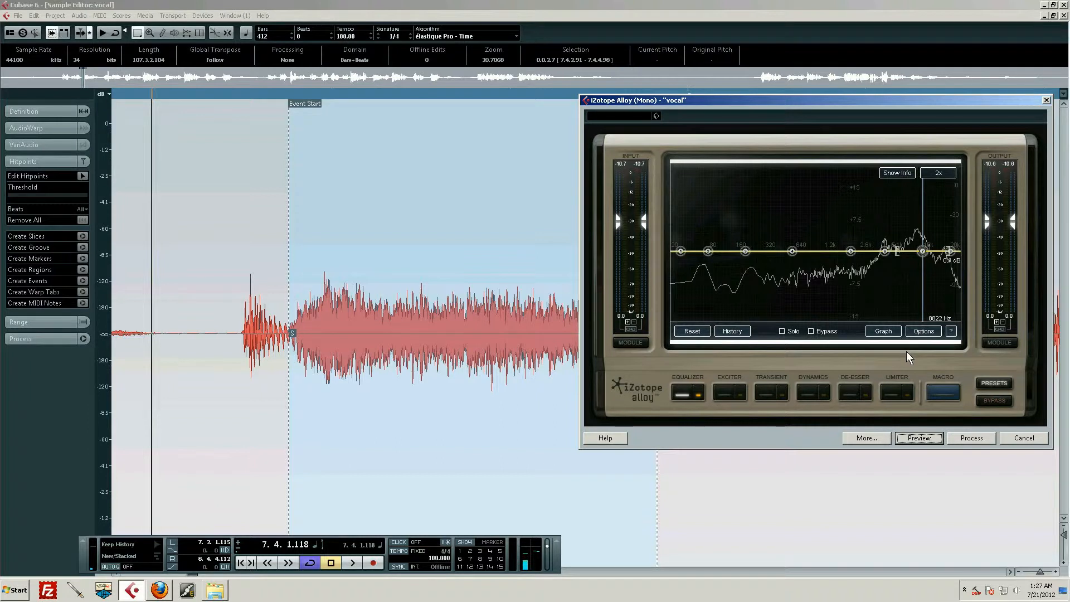
pyautogui.moveTo(851, 252); pyautogui.dragTo(825, 260)
pyautogui.doubleClick(824, 260)
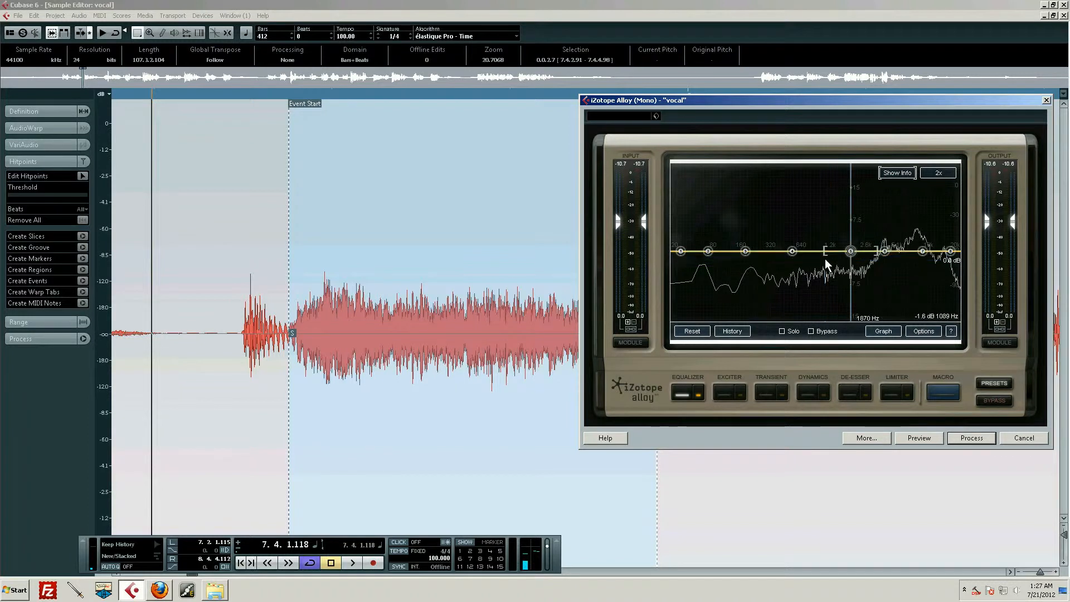
# Set the high equalizer band to a narrower cut of about -2.9 dB at 7922 Hz and process the selected "s".
pyautogui.click(920, 251)
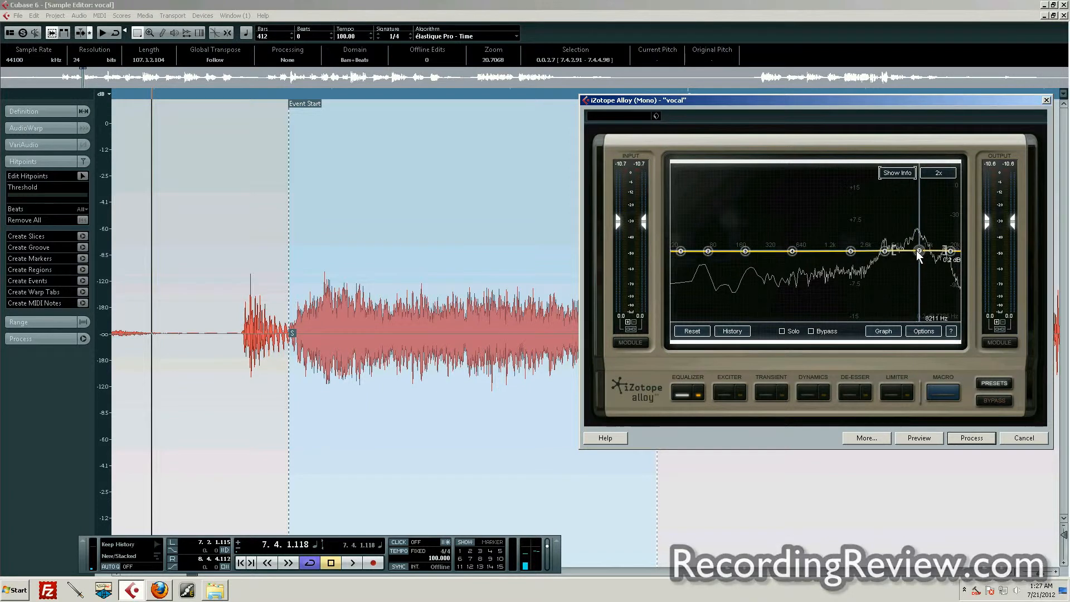
pyautogui.moveTo(916, 250); pyautogui.dragTo(917, 249)
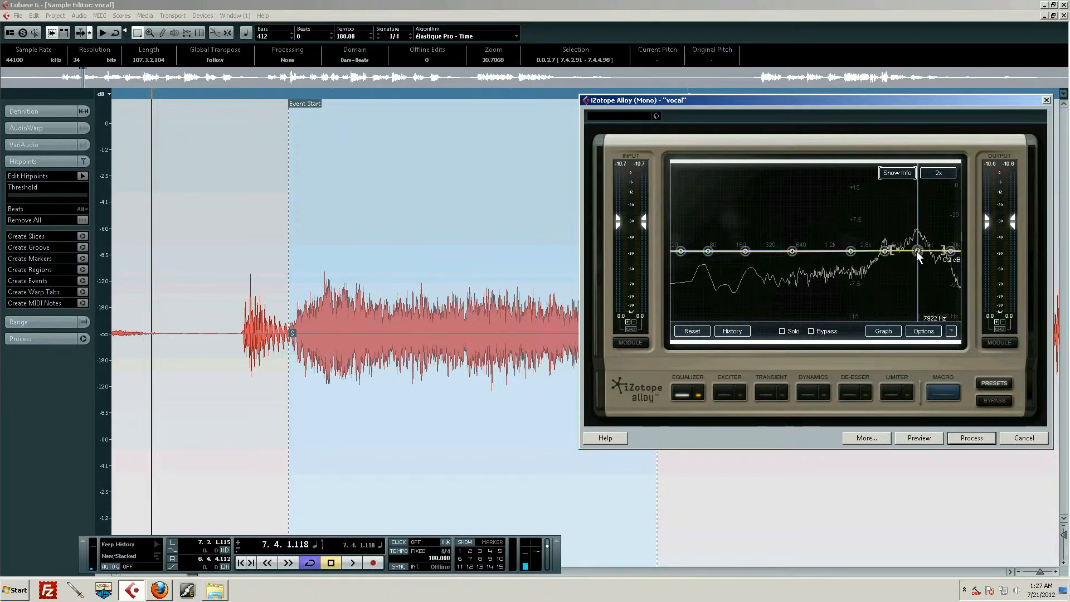
pyautogui.moveTo(917, 251); pyautogui.dragTo(917, 295)
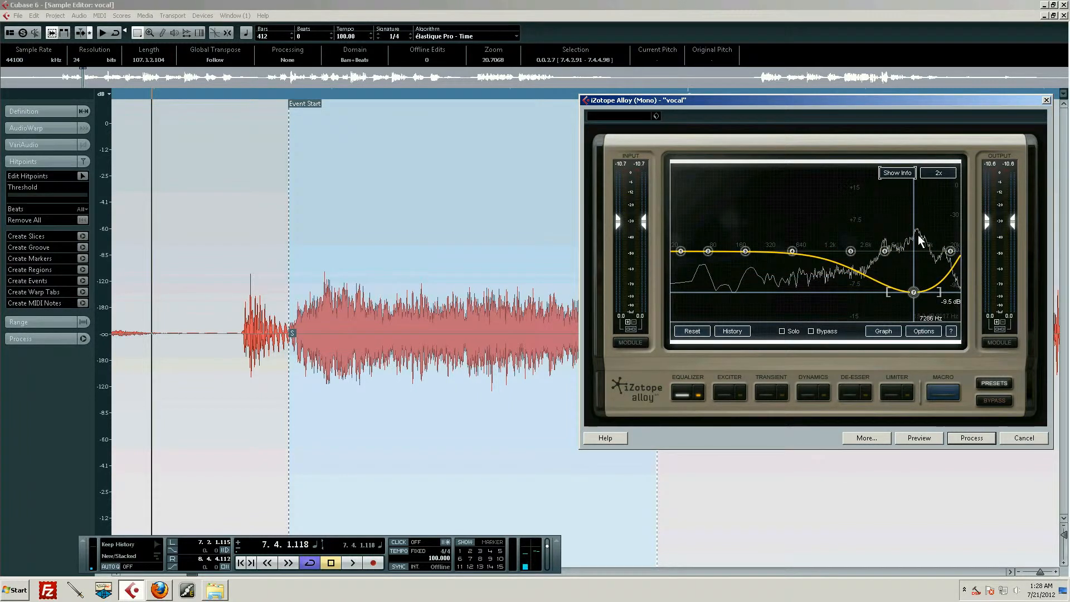
pyautogui.moveTo(912, 292); pyautogui.dragTo(912, 260)
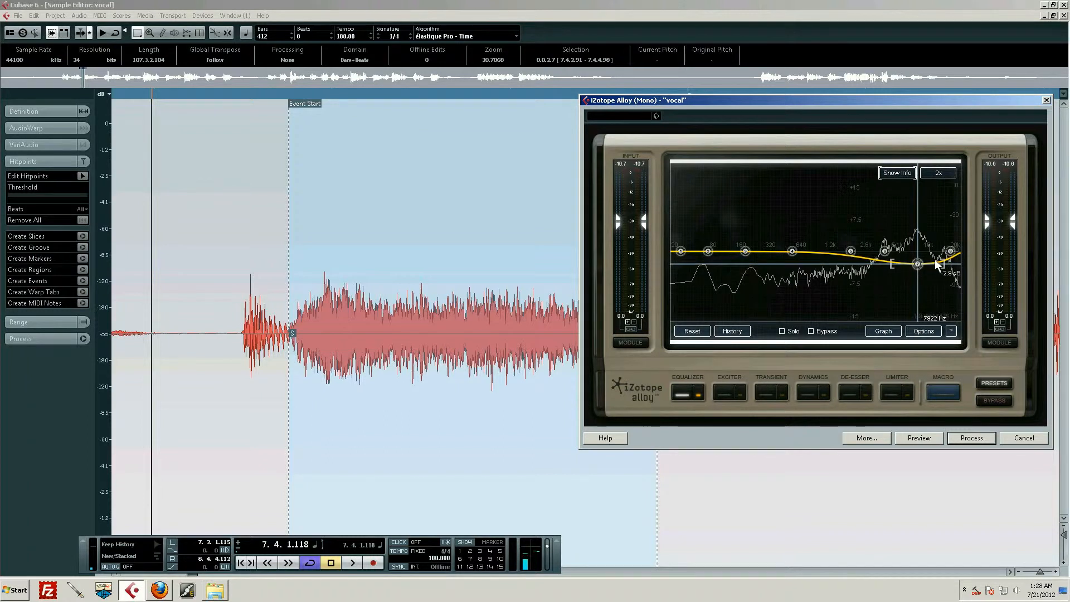
pyautogui.moveTo(944, 269); pyautogui.dragTo(931, 263)
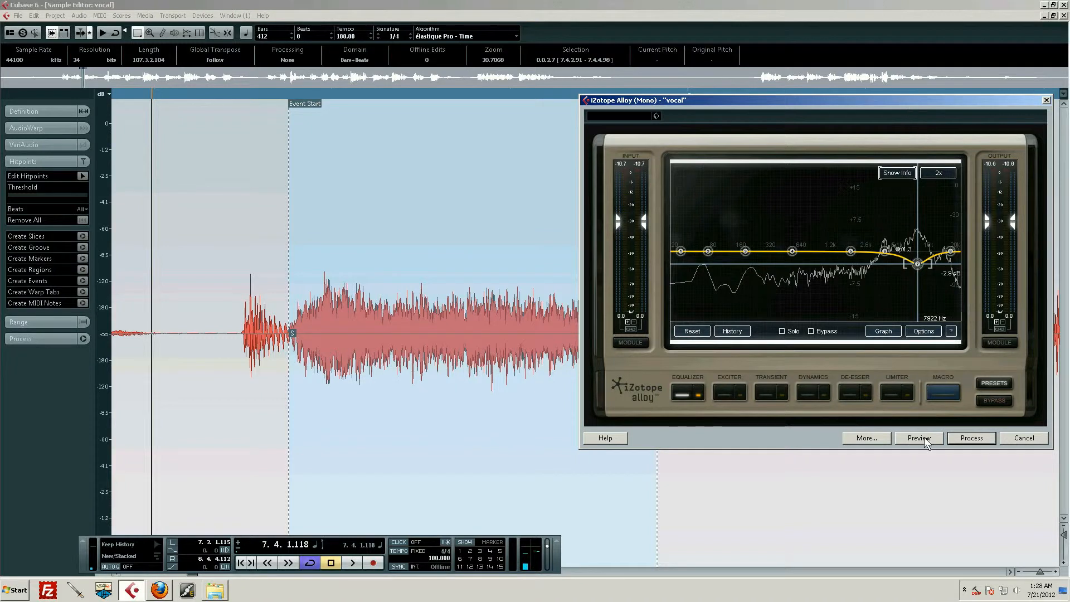
pyautogui.click(972, 438)
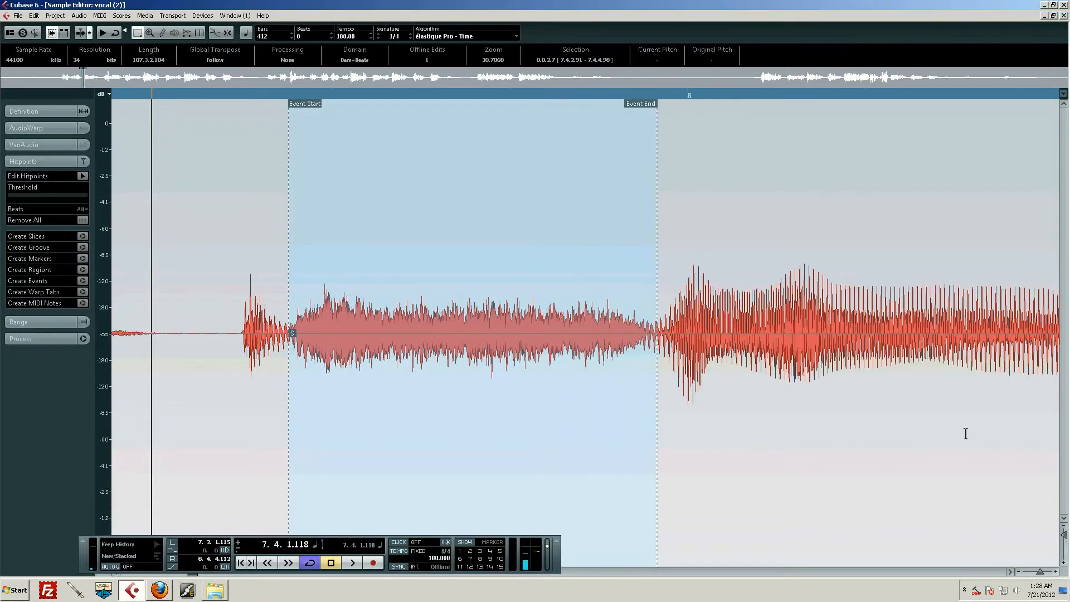
# Audition the processed "s" within its vocal phrase, replaying from 5.4.4.28 with cycle playback off.
pyautogui.moveTo(627, 95); pyautogui.dragTo(378, 67)
pyautogui.press('space')
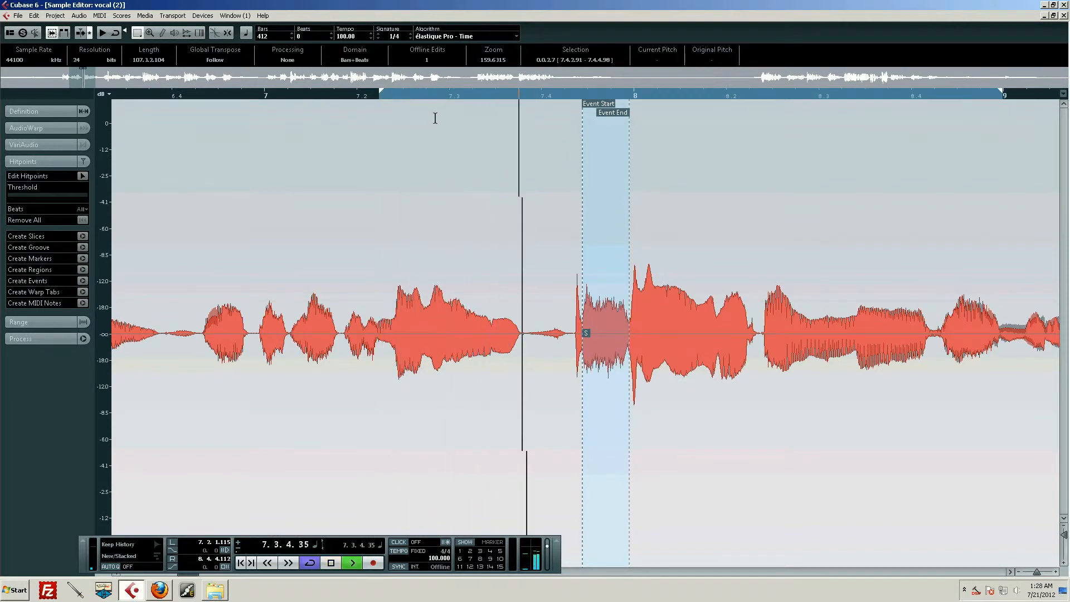
pyautogui.press('space')
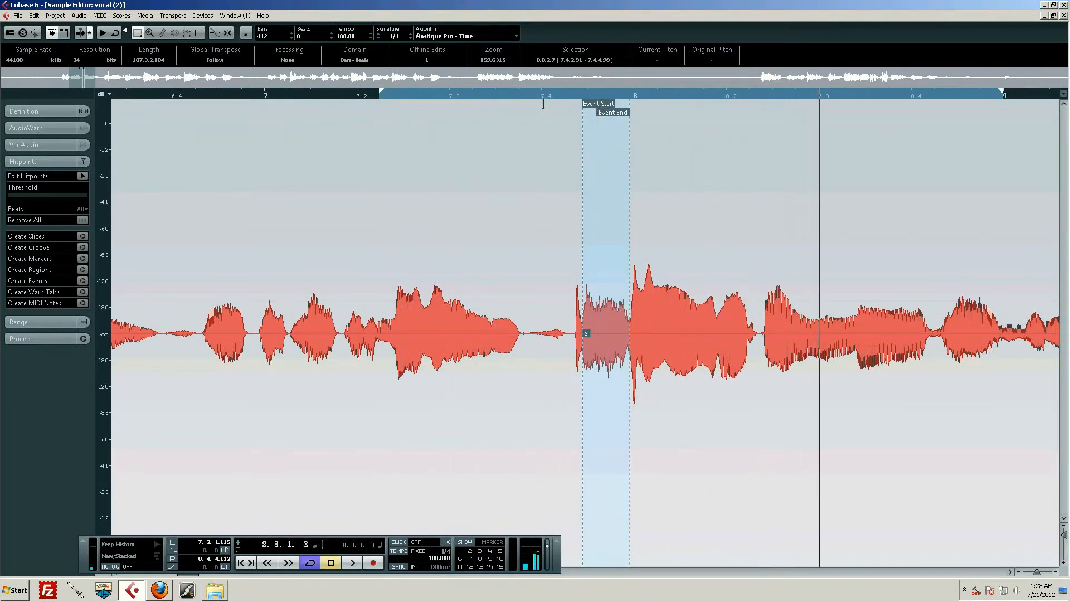
pyautogui.moveTo(544, 98); pyautogui.dragTo(319, 97)
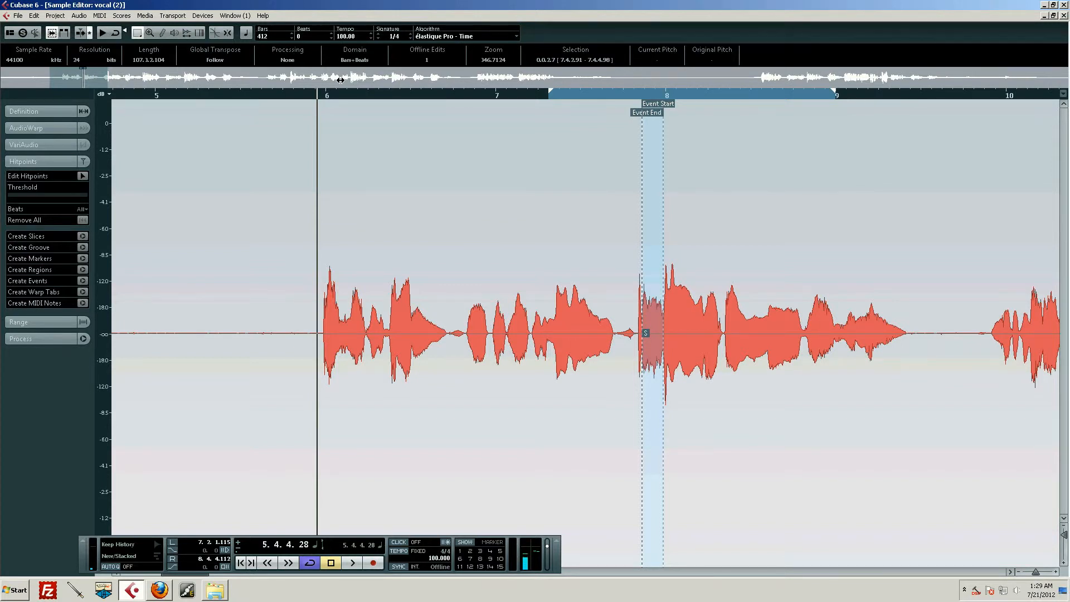
pyautogui.press('KP_Divide')
pyautogui.press('space')
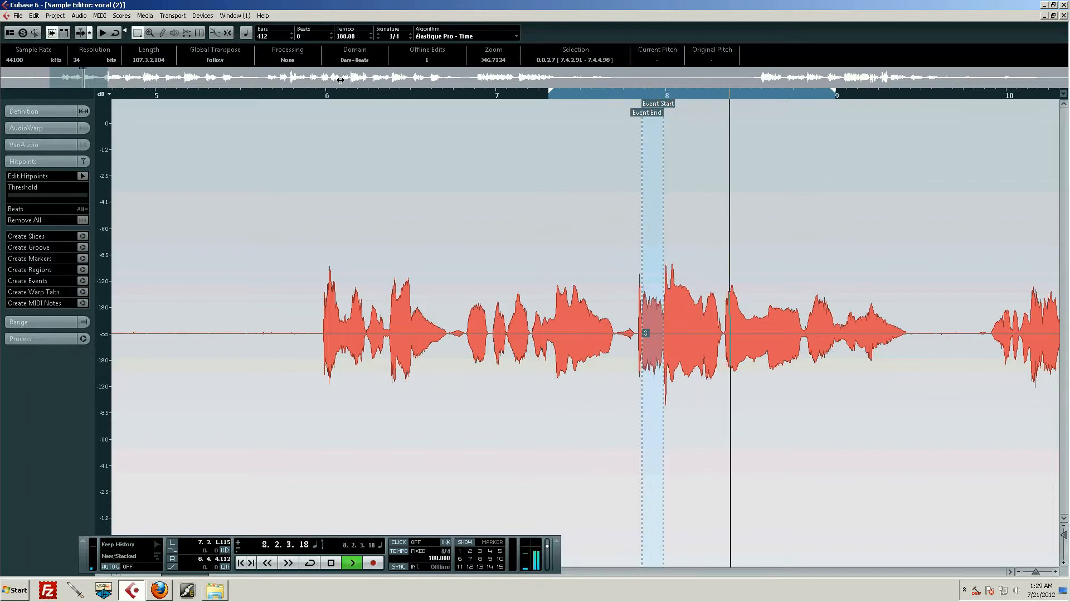
pyautogui.press('space')
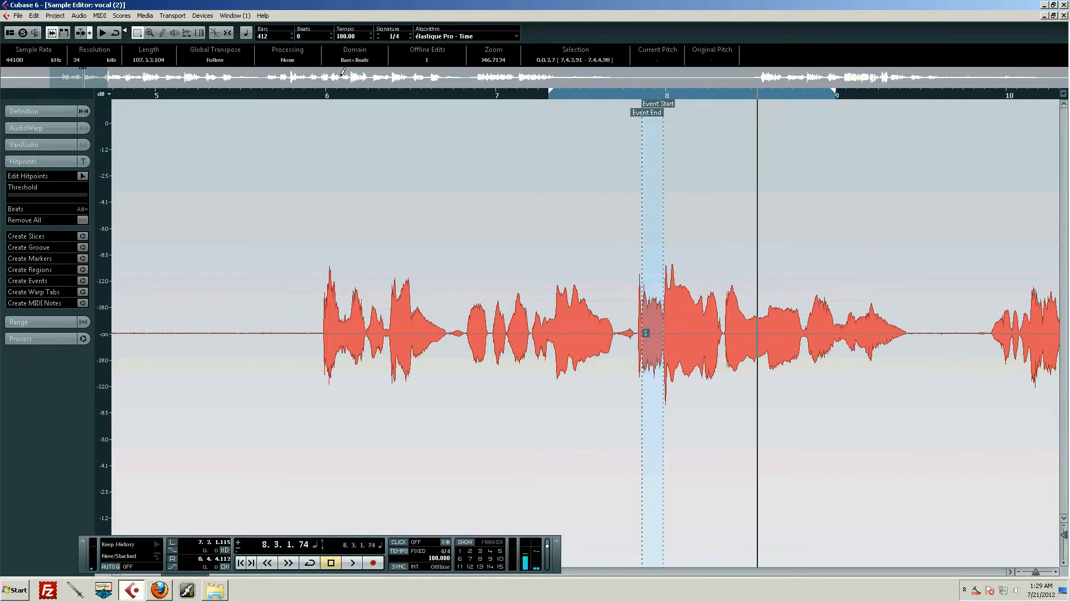
# Raise the "s" slice's volume to -2.54 dB in the project arrangement and audition it from 6.4.4.26.
pyautogui.press('Return')
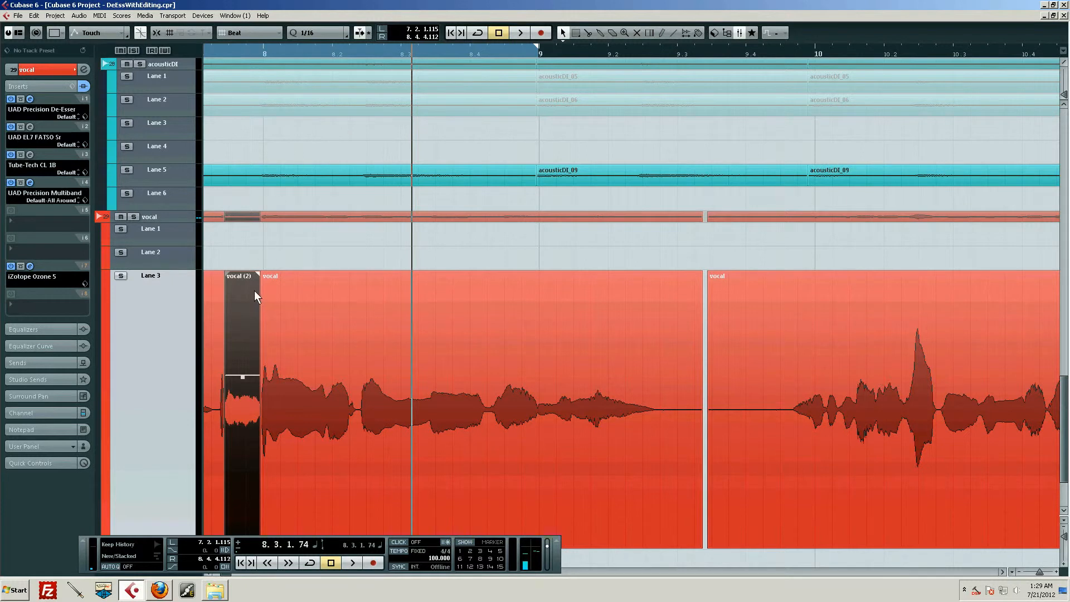
pyautogui.moveTo(246, 377); pyautogui.dragTo(237, 343)
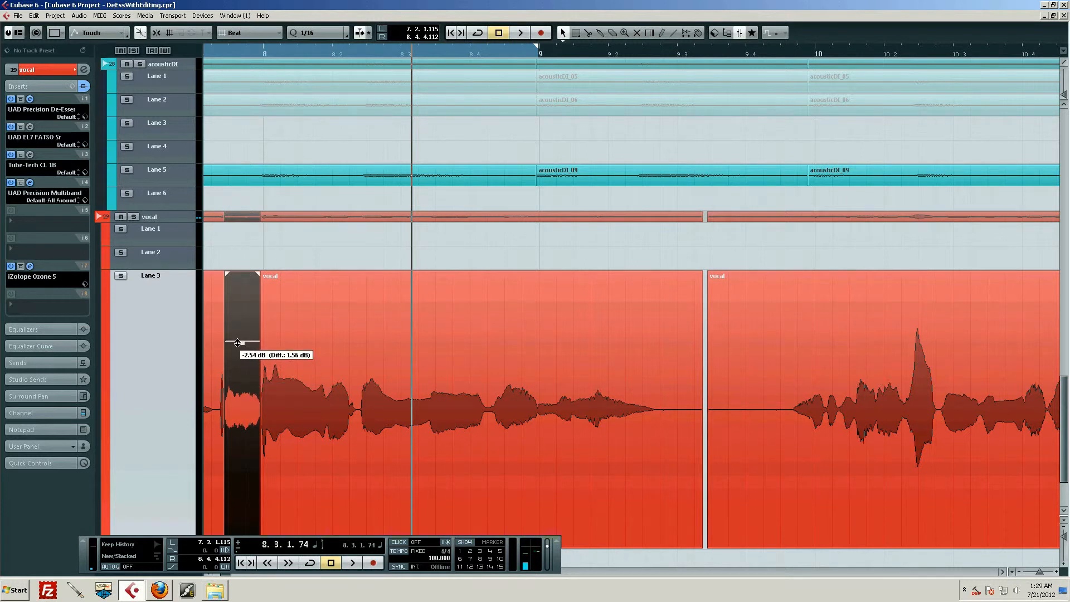
pyautogui.moveTo(304, 56); pyautogui.dragTo(238, 69)
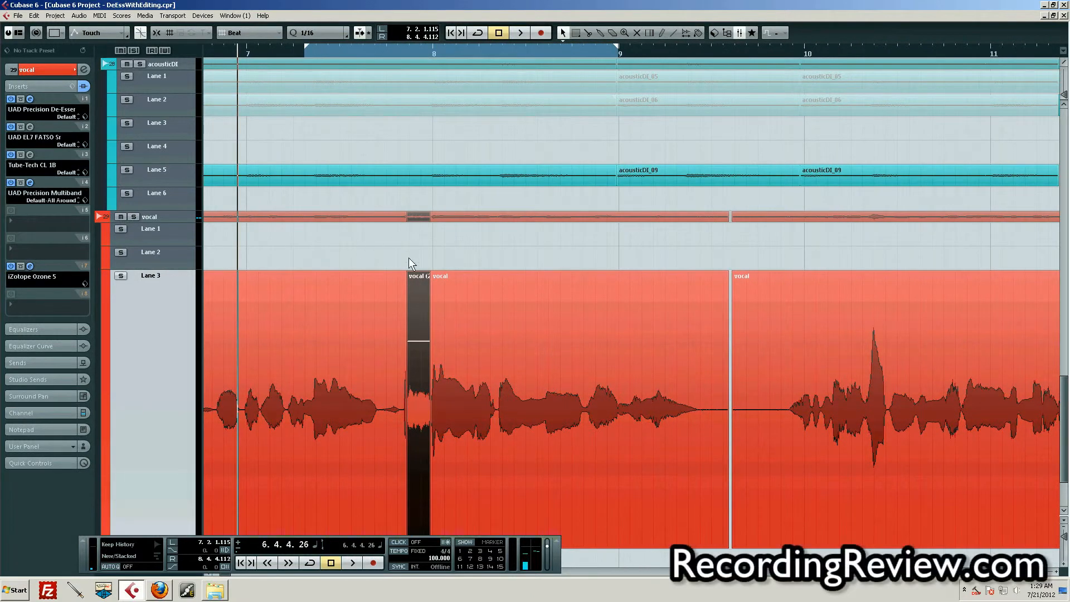
pyautogui.press('space')
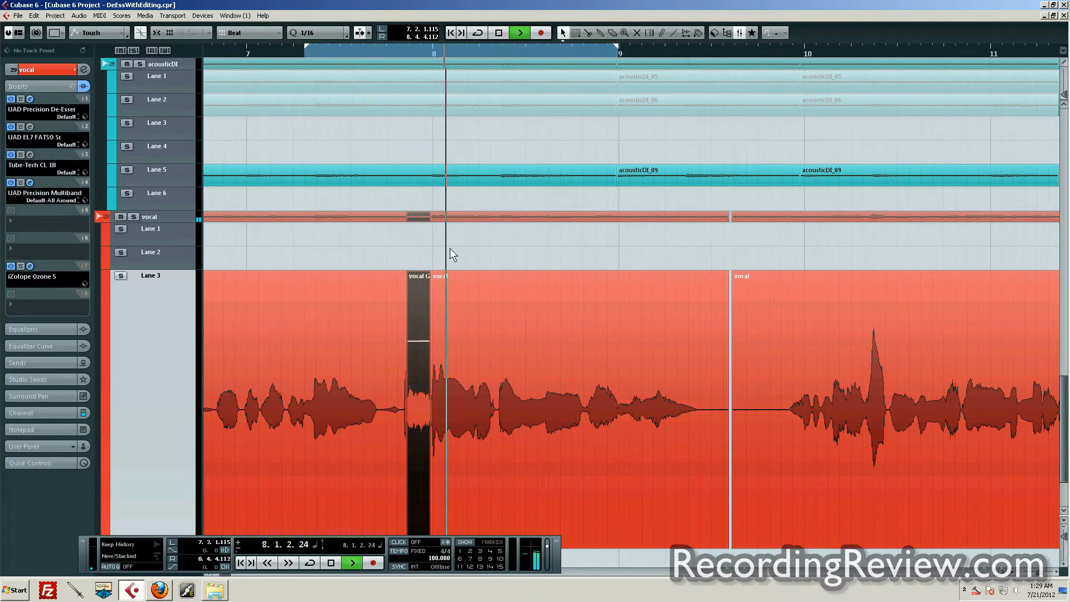
pyautogui.press('space')
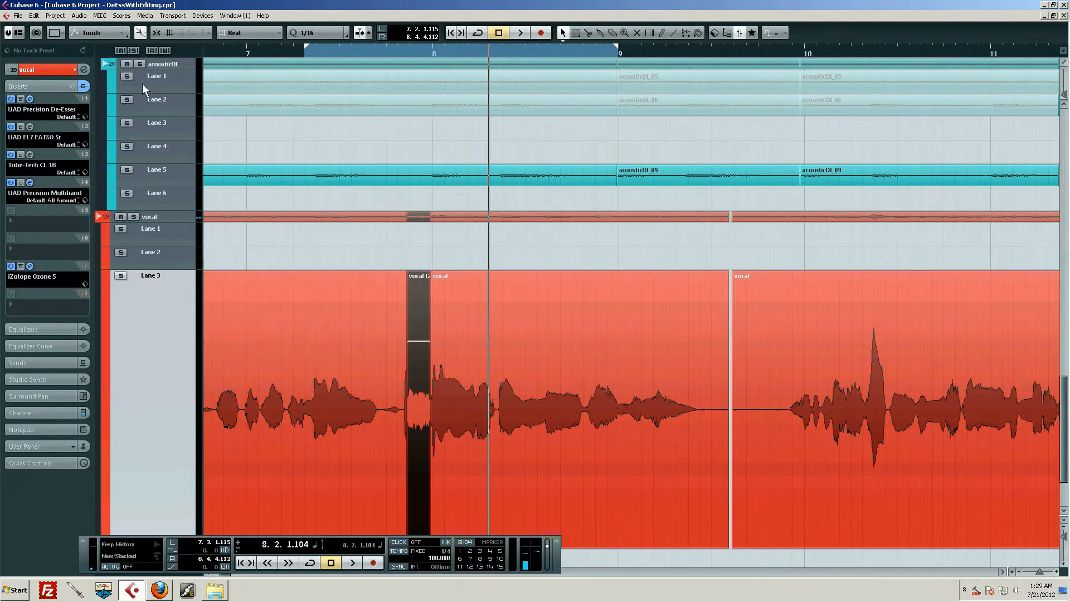
pyautogui.click(78, 18)
pyautogui.click(88, 12)
pyautogui.moveTo(497, 52); pyautogui.dragTo(497, 40)
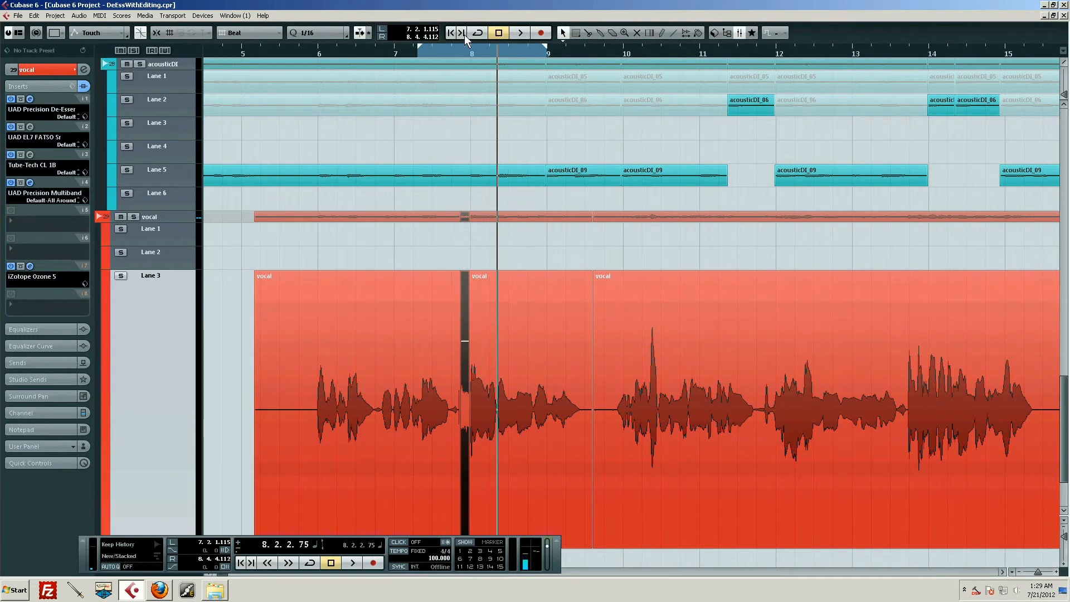